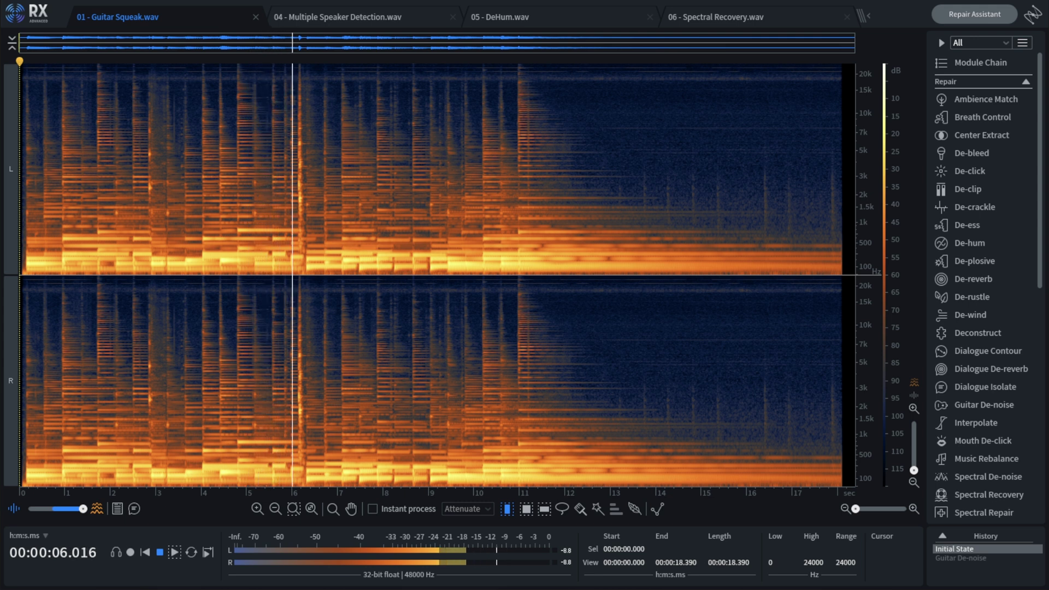
Step: Audition the Guitar Squeak recording from 4.69 s, then stop playback
{"action": "key", "text": "space"}
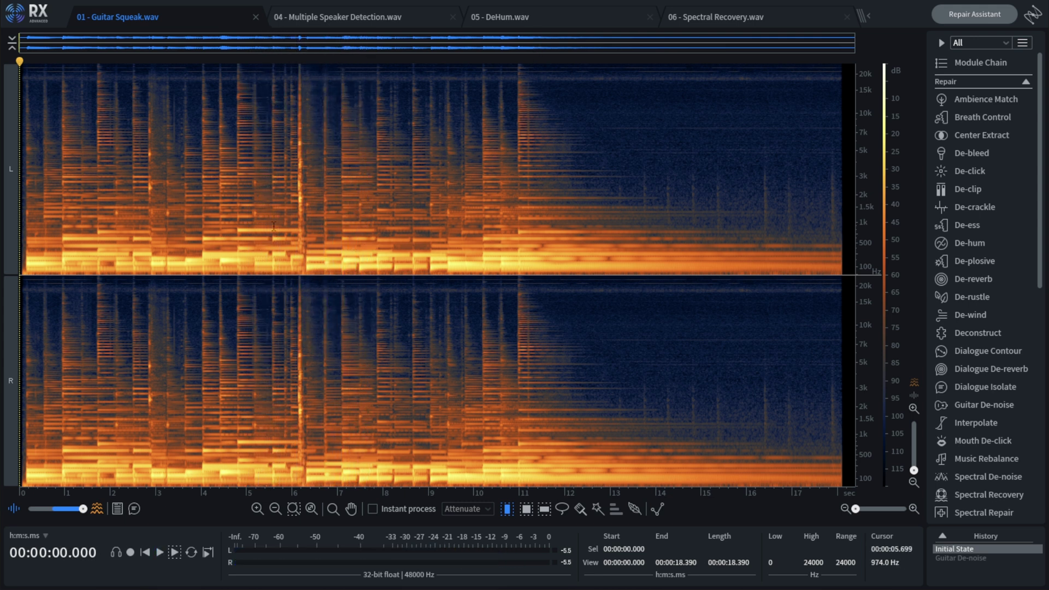
{"action": "left_click", "coordinate": [233, 257]}
{"action": "key", "text": "space"}
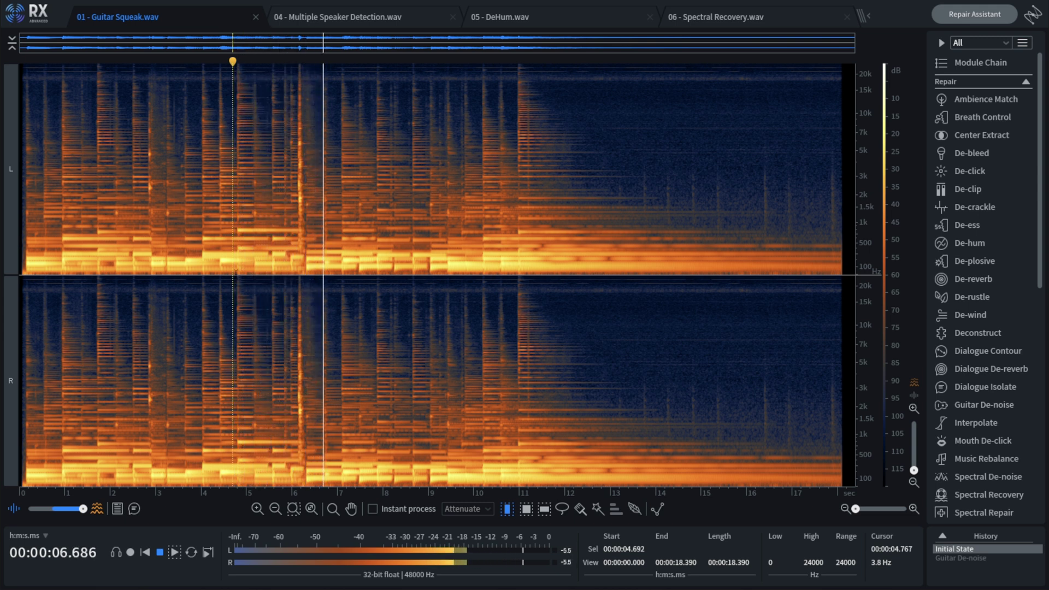
{"action": "key", "text": "space"}
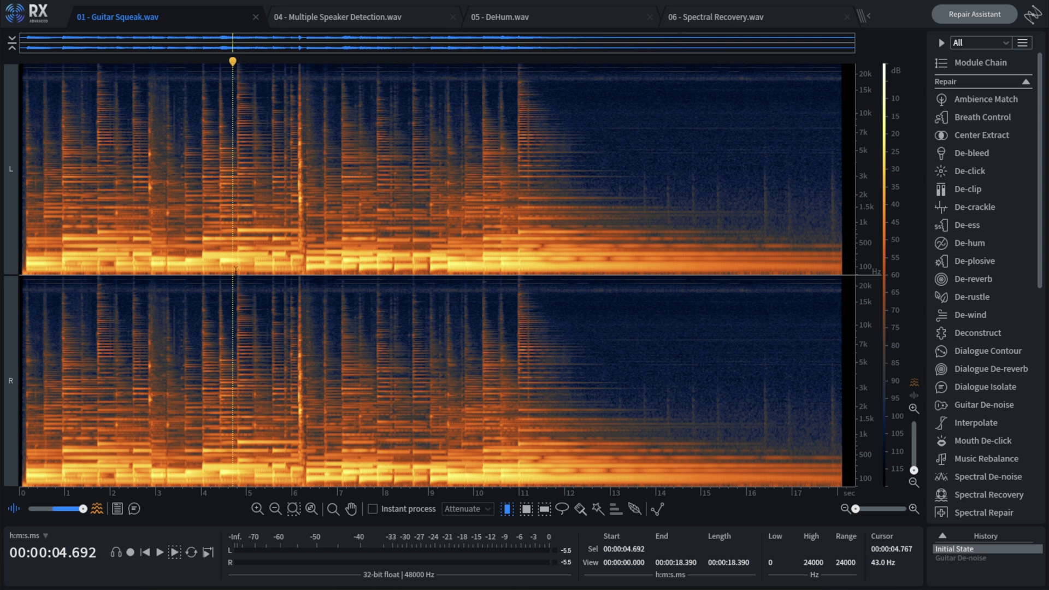
Step: Render Guitar De-noise squeak reduction (Sensitivity 3.0, Reduction 4.0) across the whole file
{"action": "left_click", "coordinate": [985, 404]}
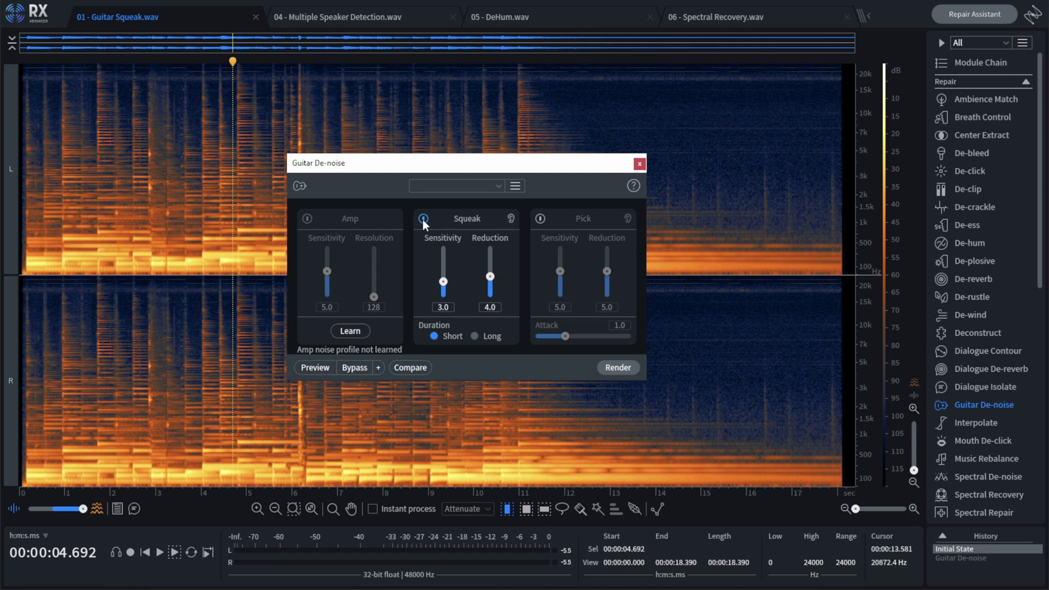
{"action": "left_click", "coordinate": [617, 366]}
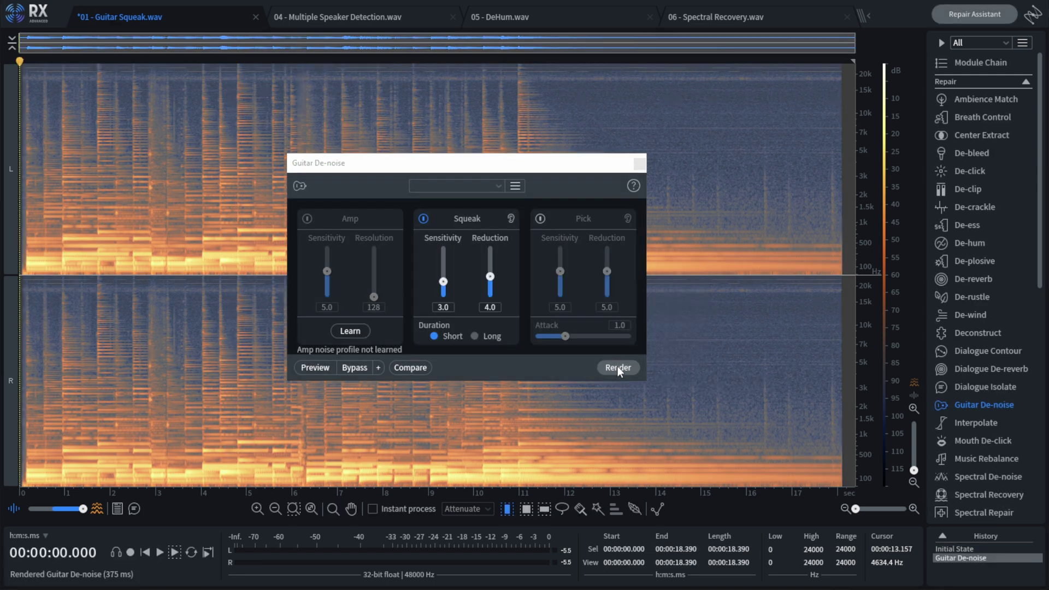
Step: Close Guitar De-noise and play the processed guitar from about 4.1 s to check the squeak
{"action": "left_click", "coordinate": [639, 165]}
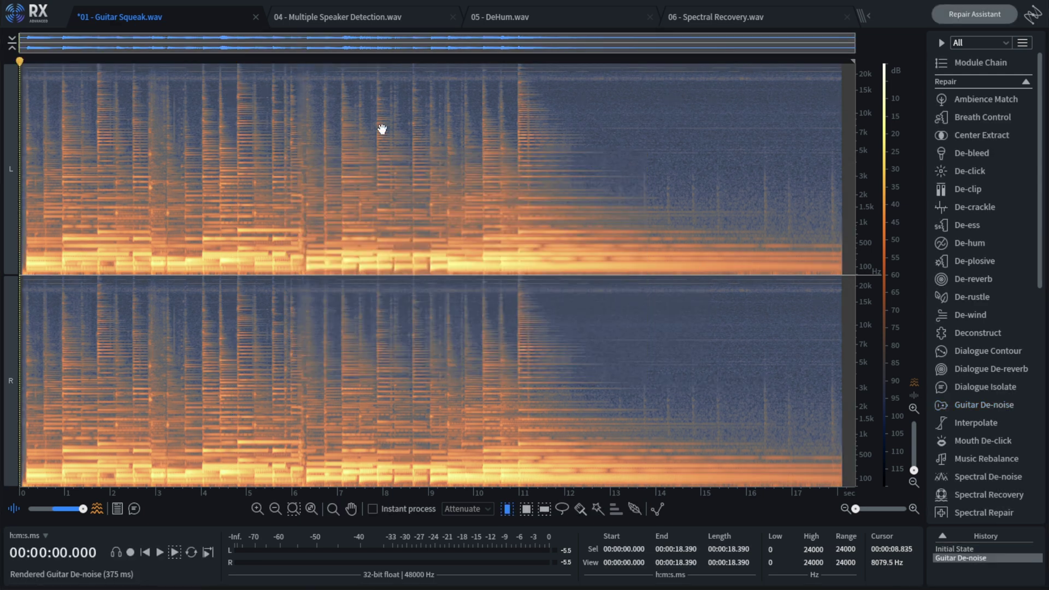
{"action": "left_click", "coordinate": [231, 271]}
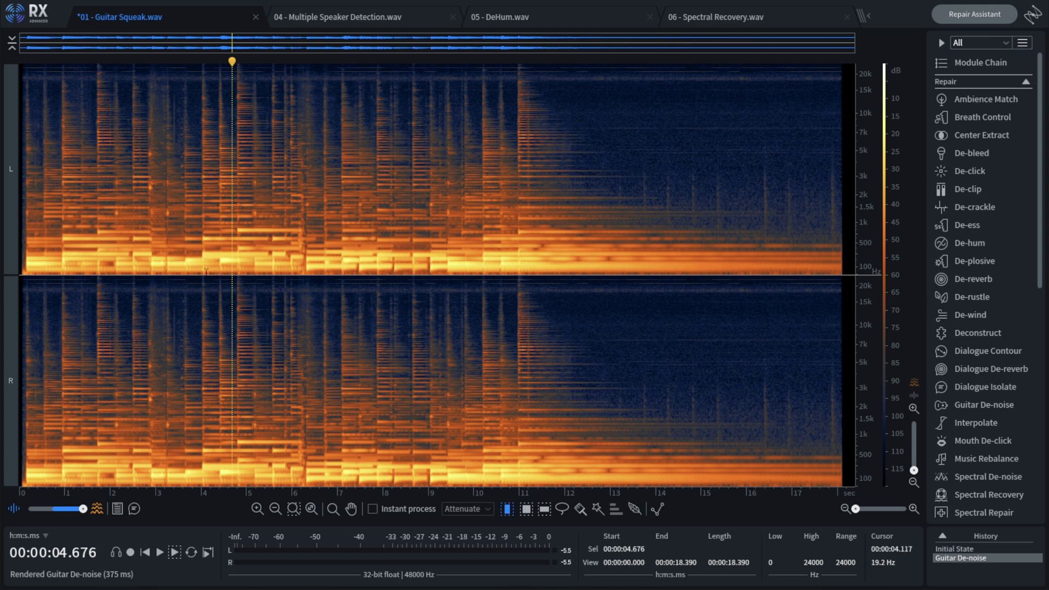
{"action": "left_click", "coordinate": [206, 262]}
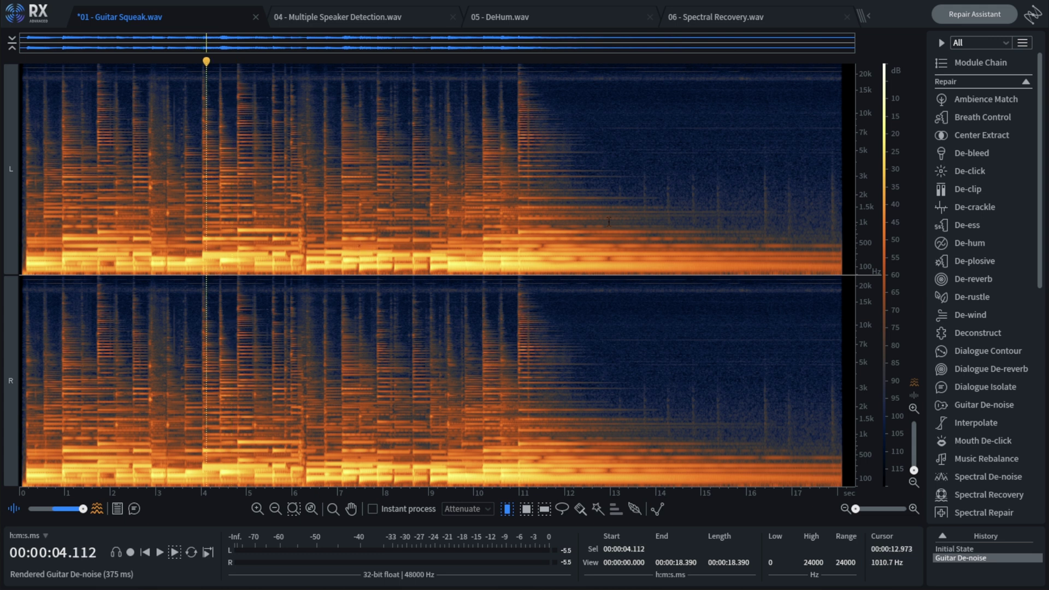
{"action": "key", "text": "space"}
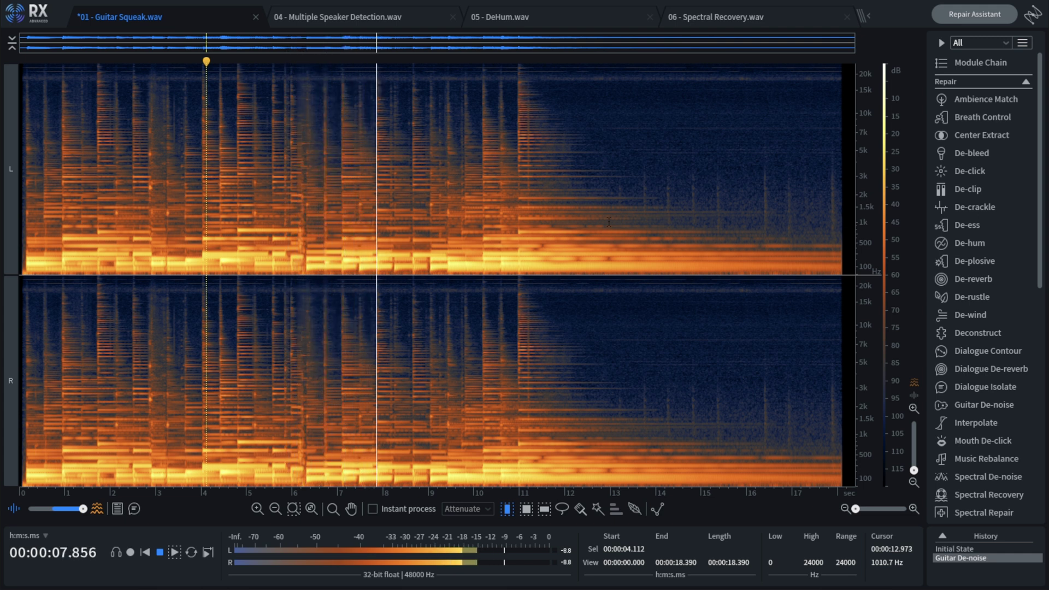
{"action": "key", "text": "space"}
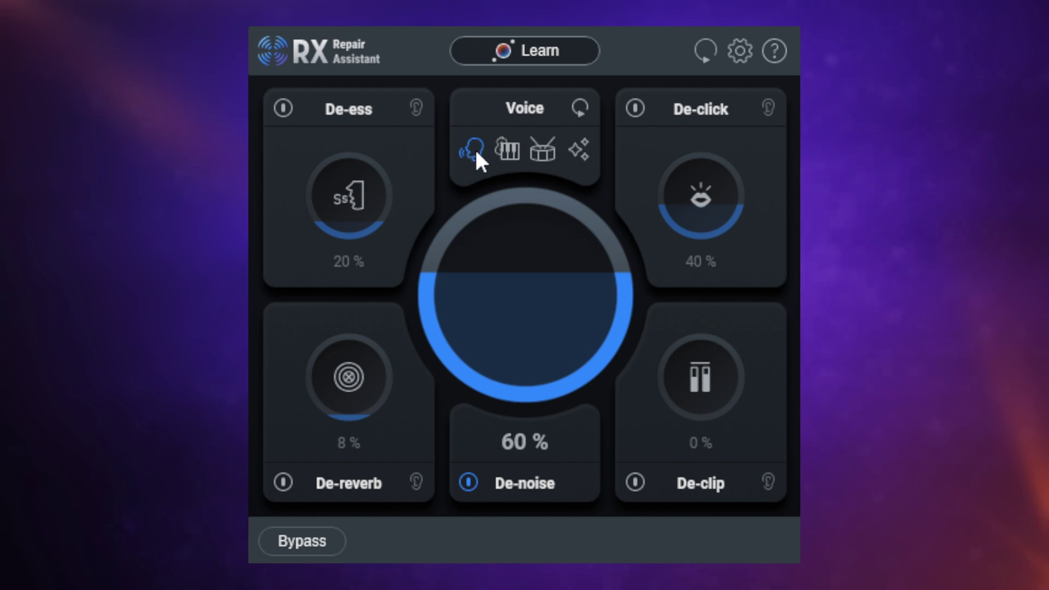
Step: Cycle the material type through Musical and Percussion, ending on Sound FX
{"action": "left_click", "coordinate": [508, 150]}
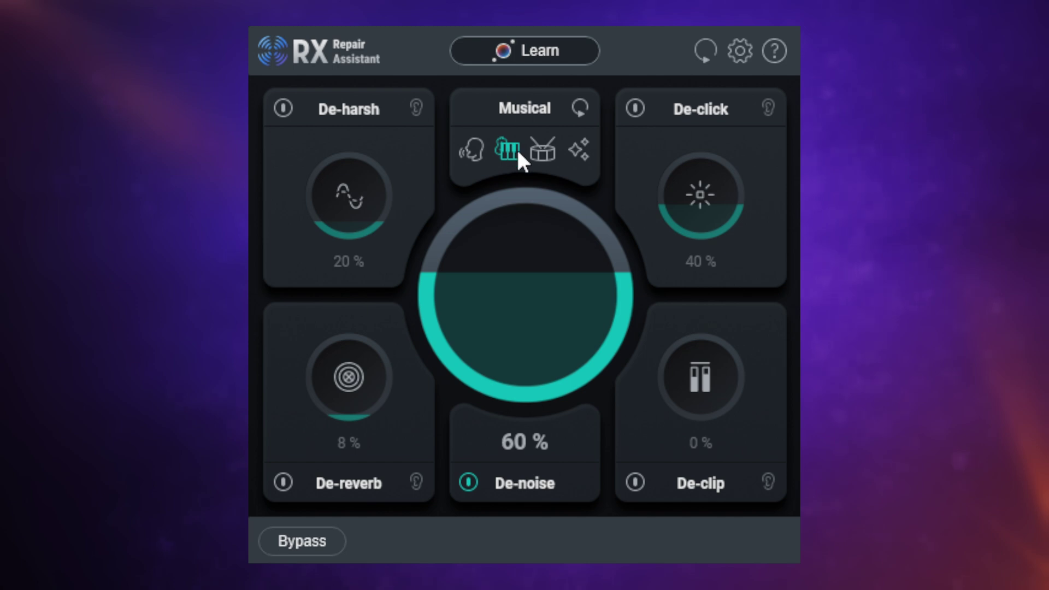
{"action": "left_click", "coordinate": [542, 154]}
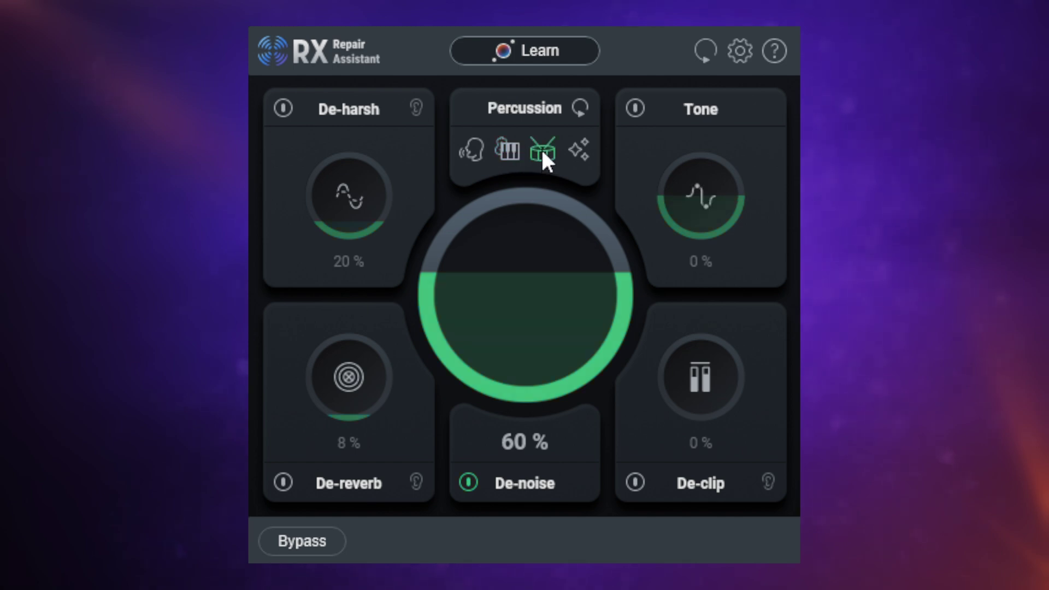
{"action": "left_click", "coordinate": [579, 151]}
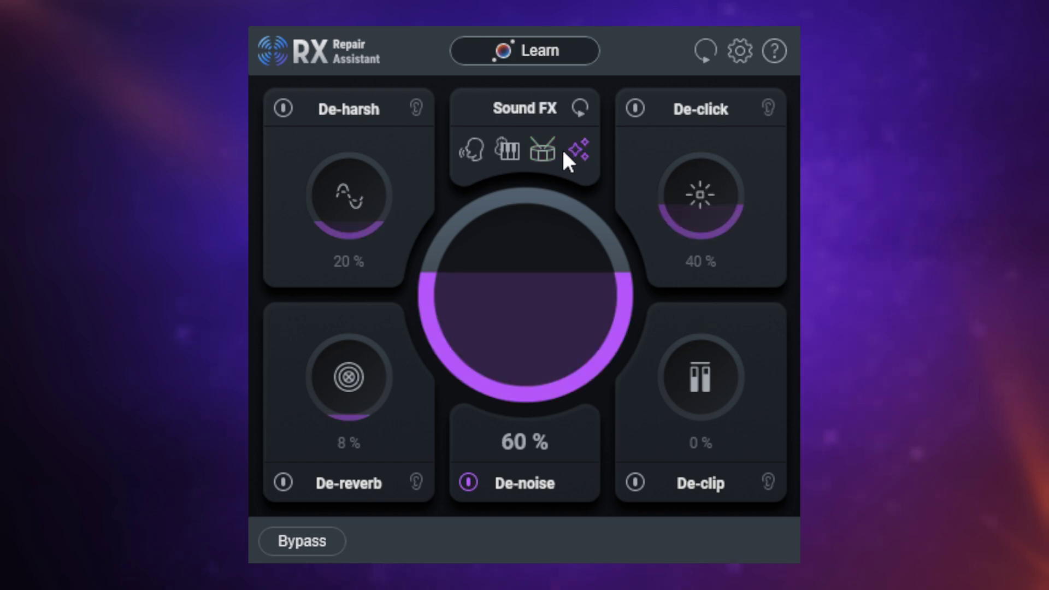
Step: Switch the material type back to Voice and run Learn on the audio
{"action": "left_click", "coordinate": [476, 145]}
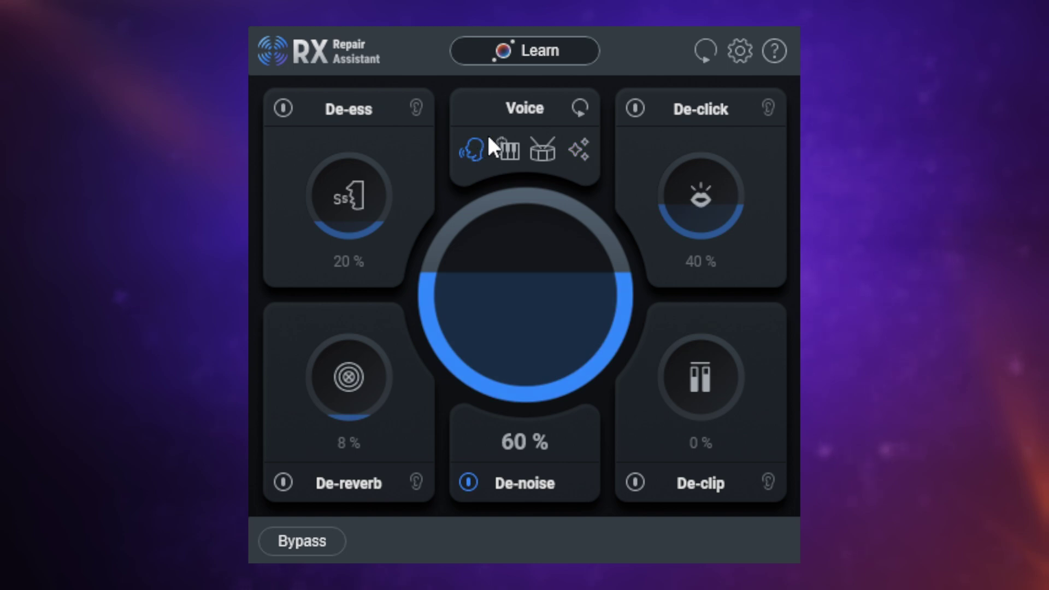
{"action": "left_click", "coordinate": [544, 49]}
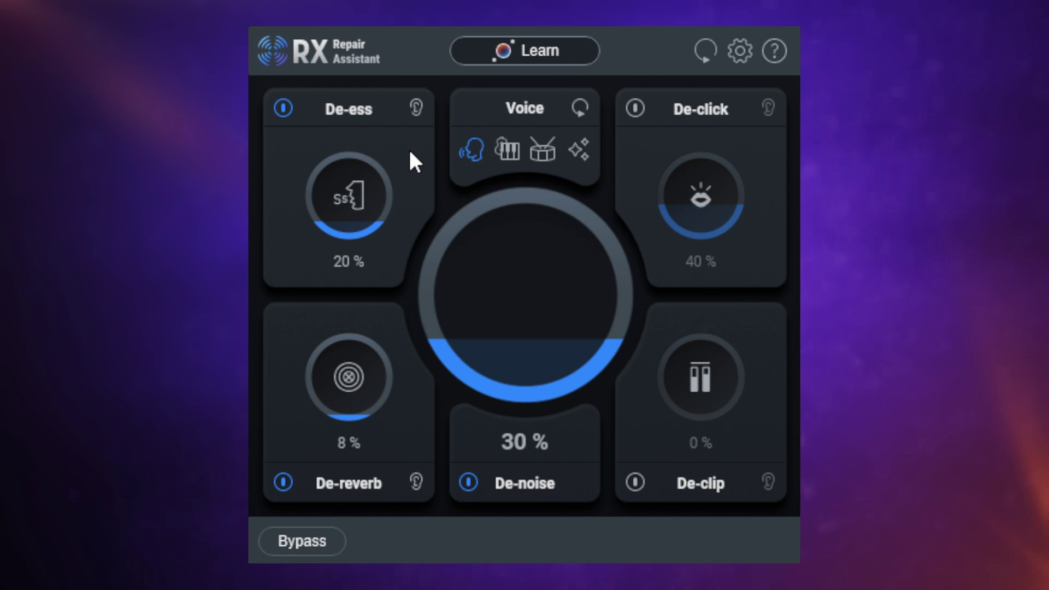
Step: Set the De-ess amount to 35 % on the Voice profile
{"action": "left_click_drag", "start_coordinate": [354, 218], "coordinate": [359, 175]}
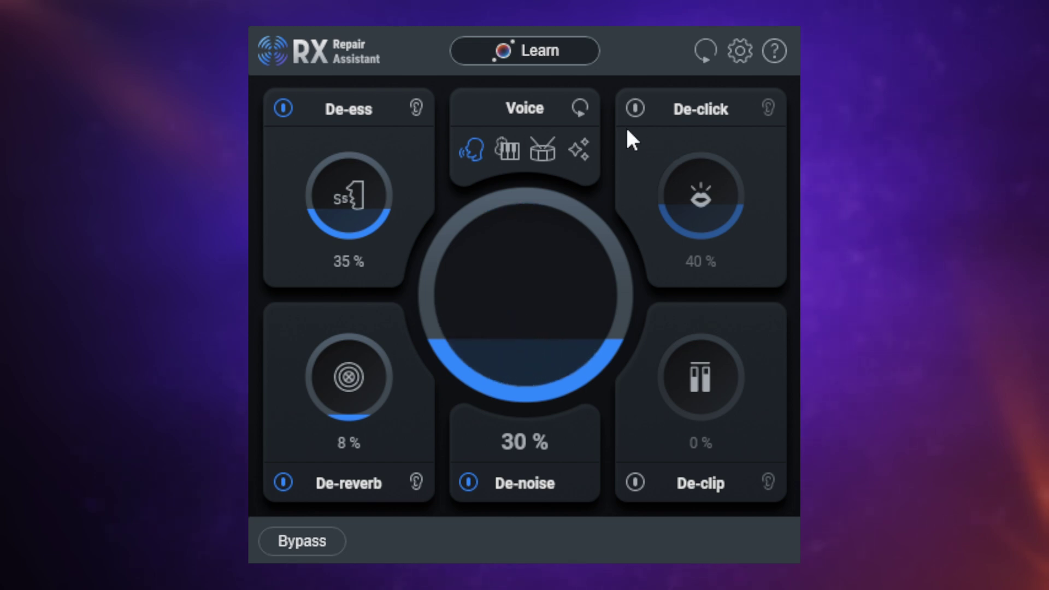
Step: Turn on the De-click module at 40 %
{"action": "left_click", "coordinate": [635, 108]}
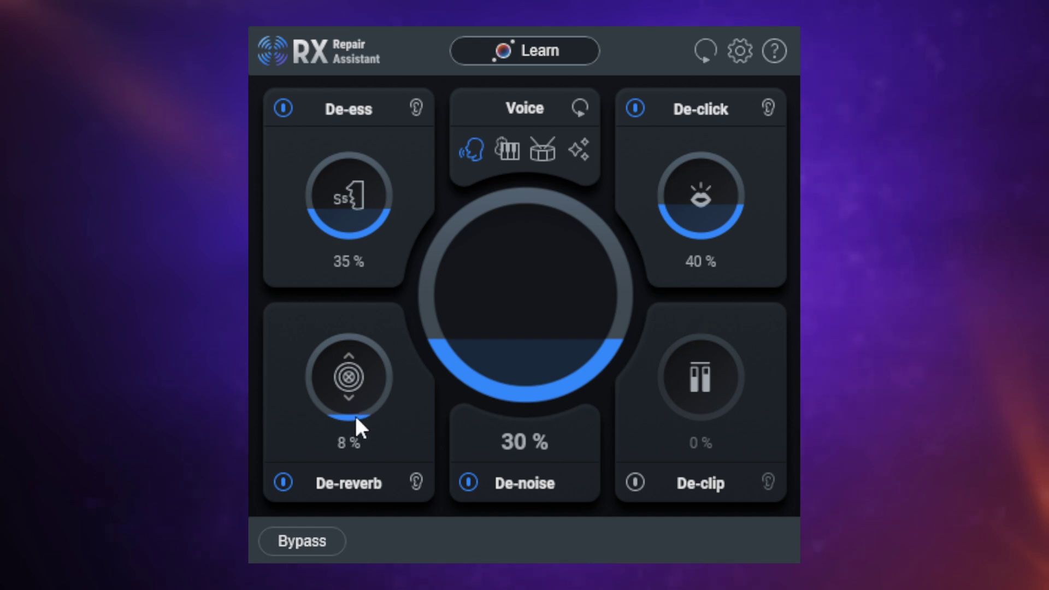
Step: Set the De-reverb amount to 28 %, up from 8 %
{"action": "left_click_drag", "start_coordinate": [356, 418], "coordinate": [364, 372]}
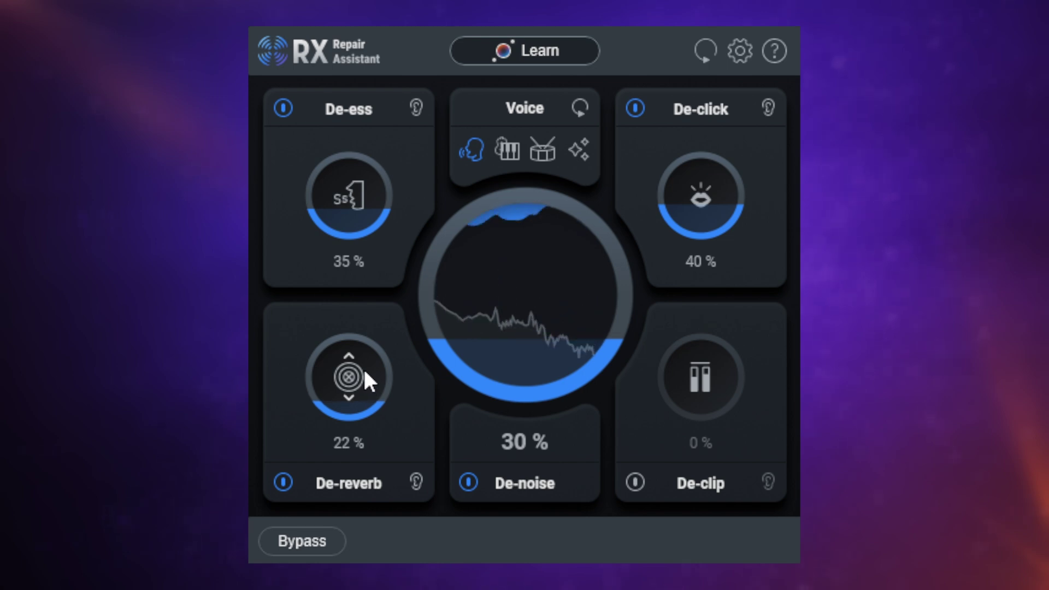
{"action": "mouse_move", "coordinate": [365, 372]}
{"action": "left_mouse_down"}
{"action": "mouse_move", "coordinate": [365, 328]}
{"action": "mouse_move", "coordinate": [363, 361]}
{"action": "left_mouse_up"}
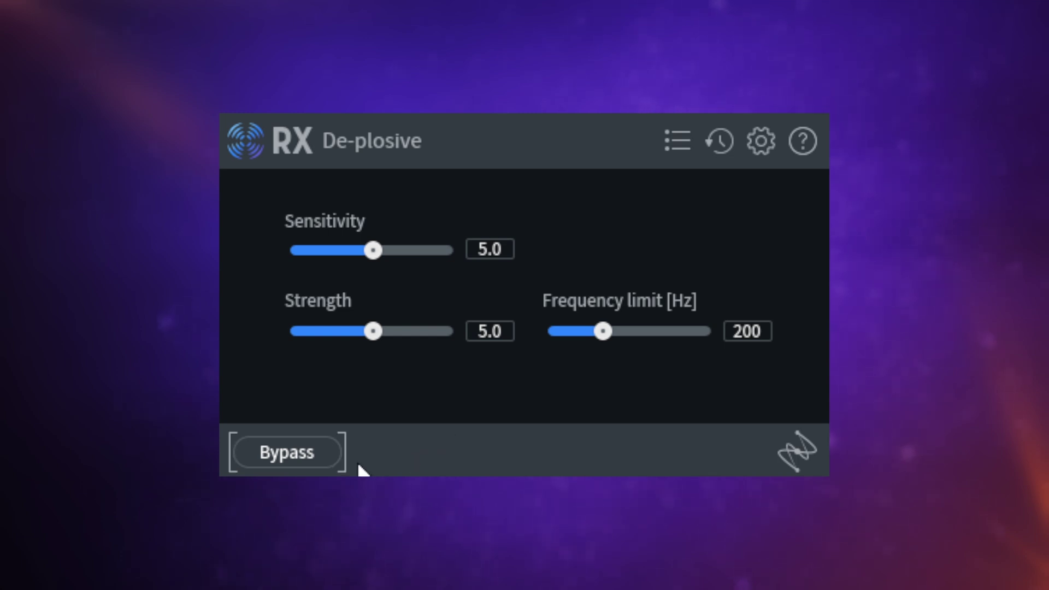
Step: Bypass De-plosive to hear the original, then re-enable its processing
{"action": "left_click", "coordinate": [288, 447]}
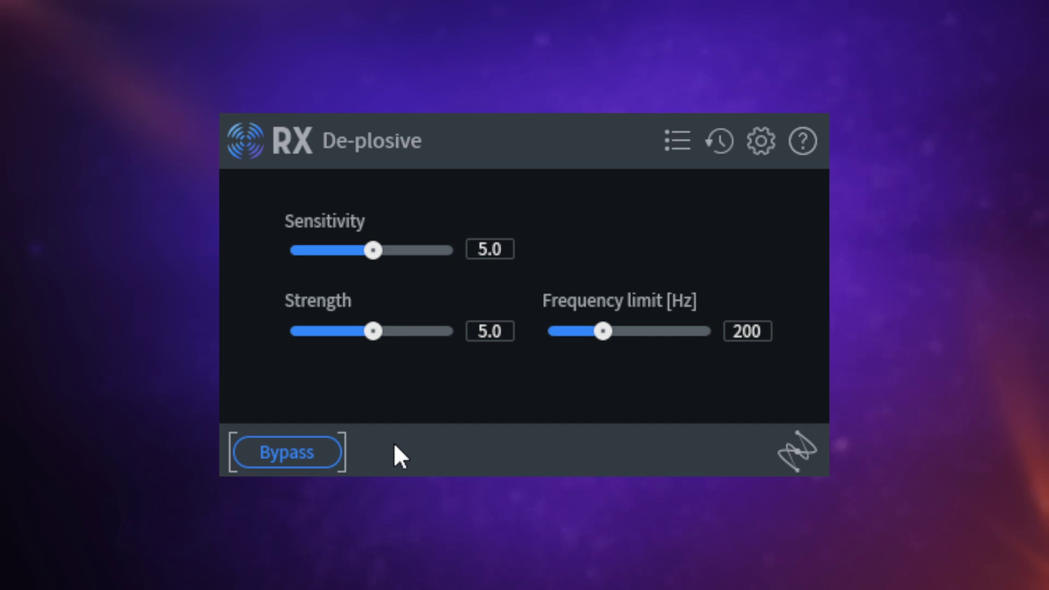
{"action": "left_click", "coordinate": [310, 451]}
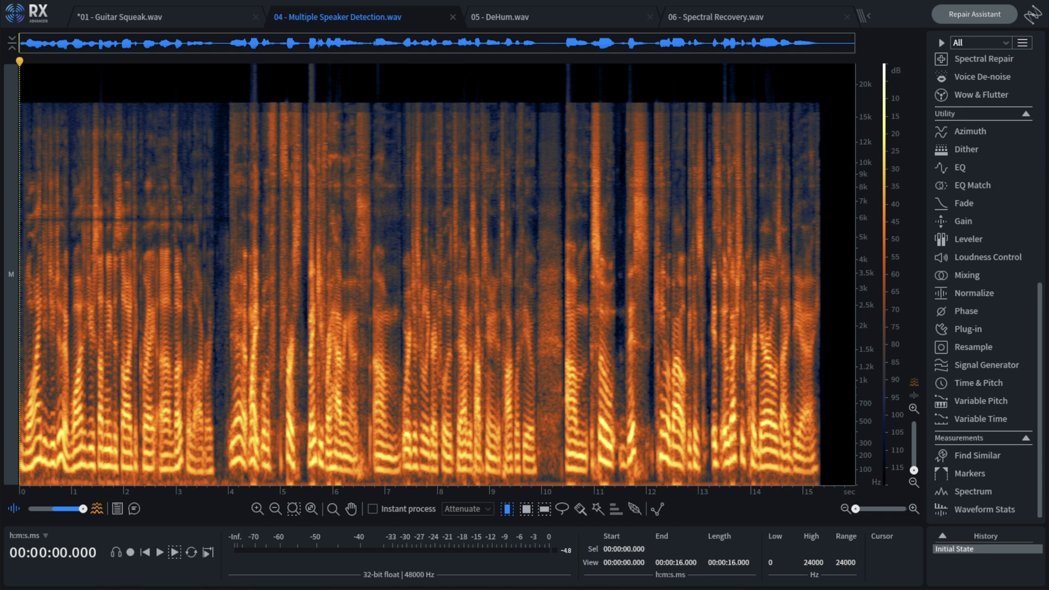
Step: Play the opening seconds of the Multiple Speaker Detection interview, then stop
{"action": "key", "text": "space"}
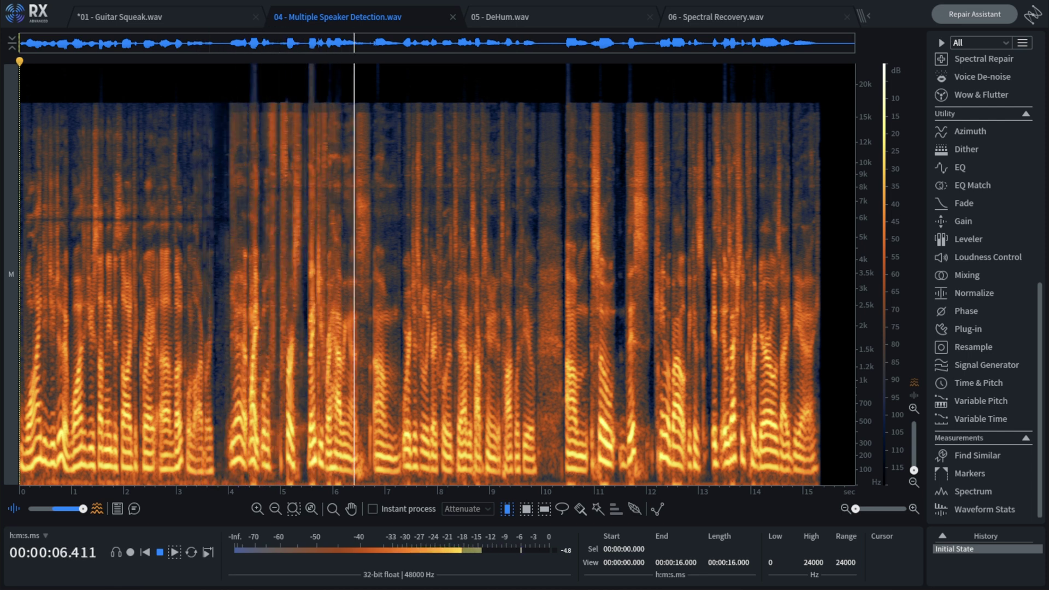
{"action": "key", "text": "space"}
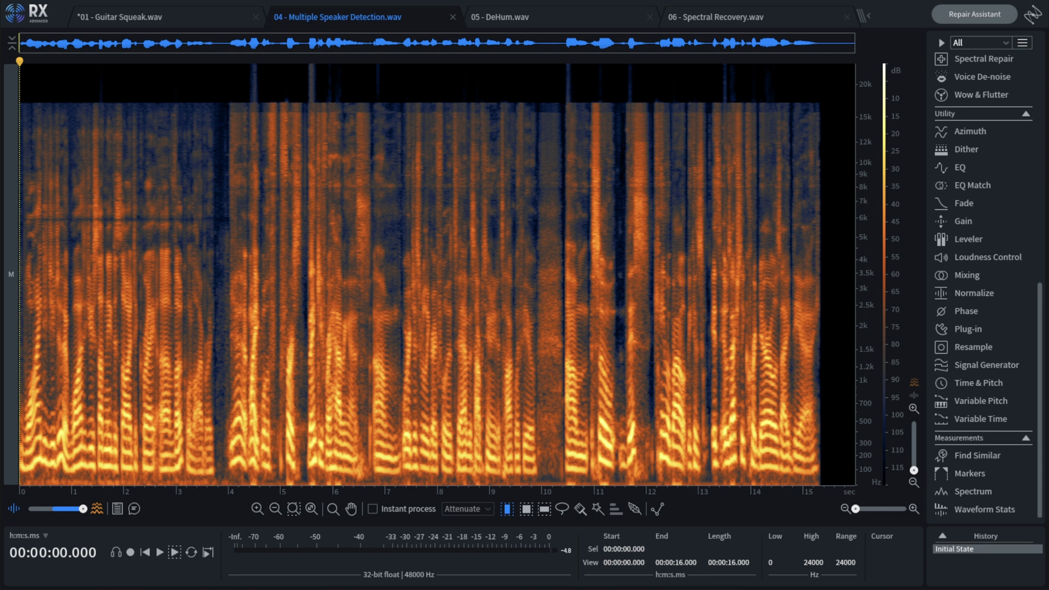
Step: Show the transcript above the spectrogram, open the Speakers panel, and select Speaker 1's words
{"action": "left_click", "coordinate": [135, 508]}
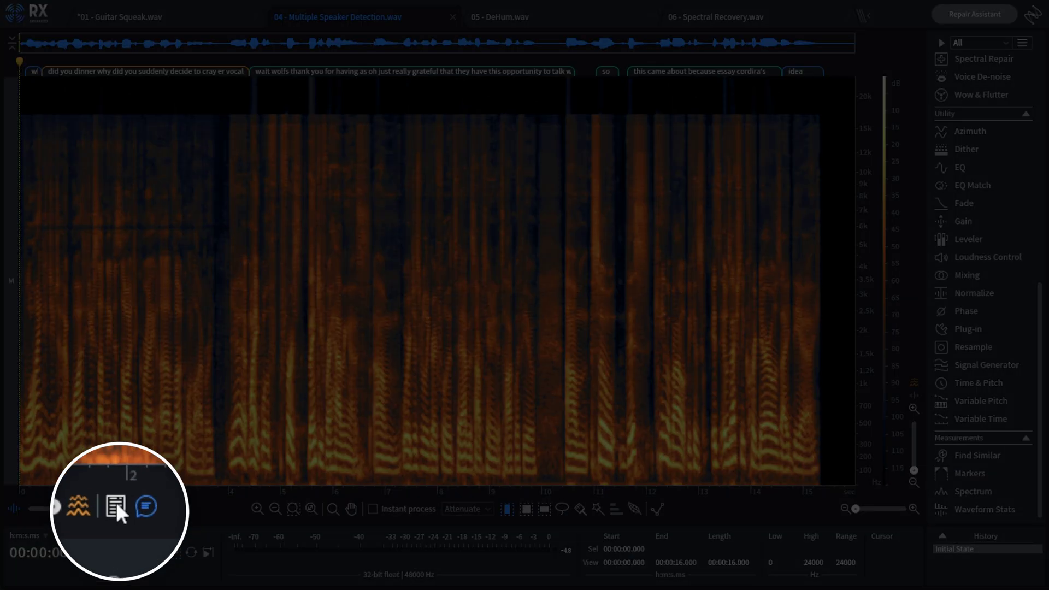
{"action": "left_click", "coordinate": [115, 508]}
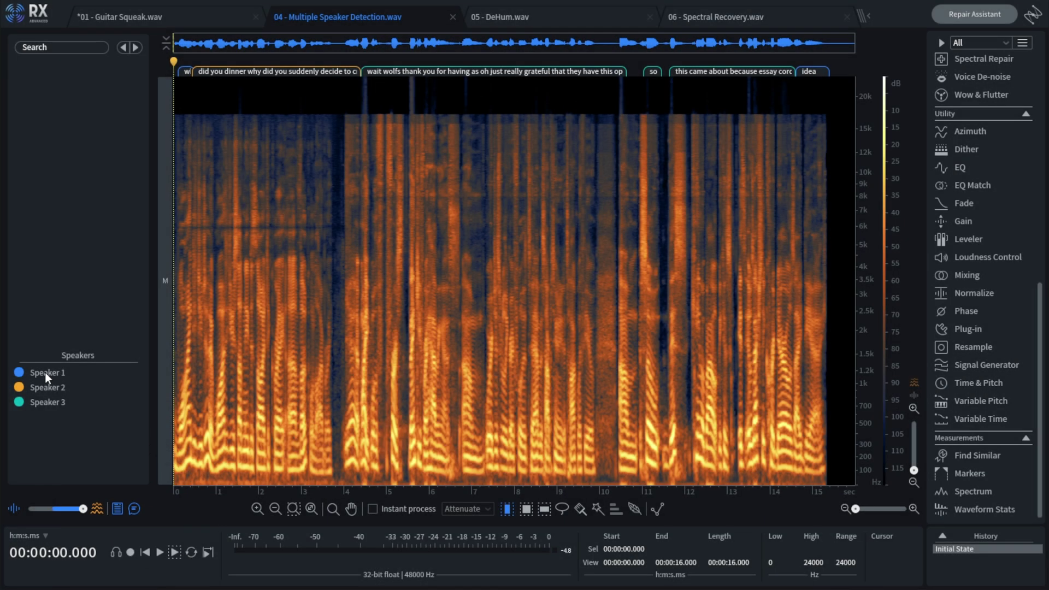
{"action": "left_click", "coordinate": [45, 372]}
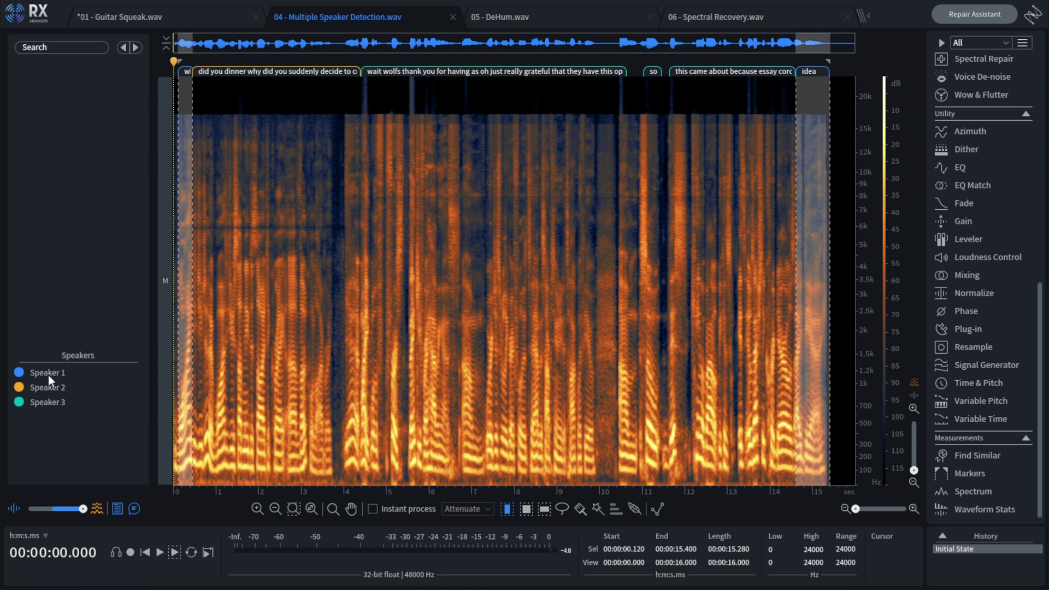
Step: Rename Speaker 2 to Mike in the Speakers list
{"action": "left_click", "coordinate": [43, 388]}
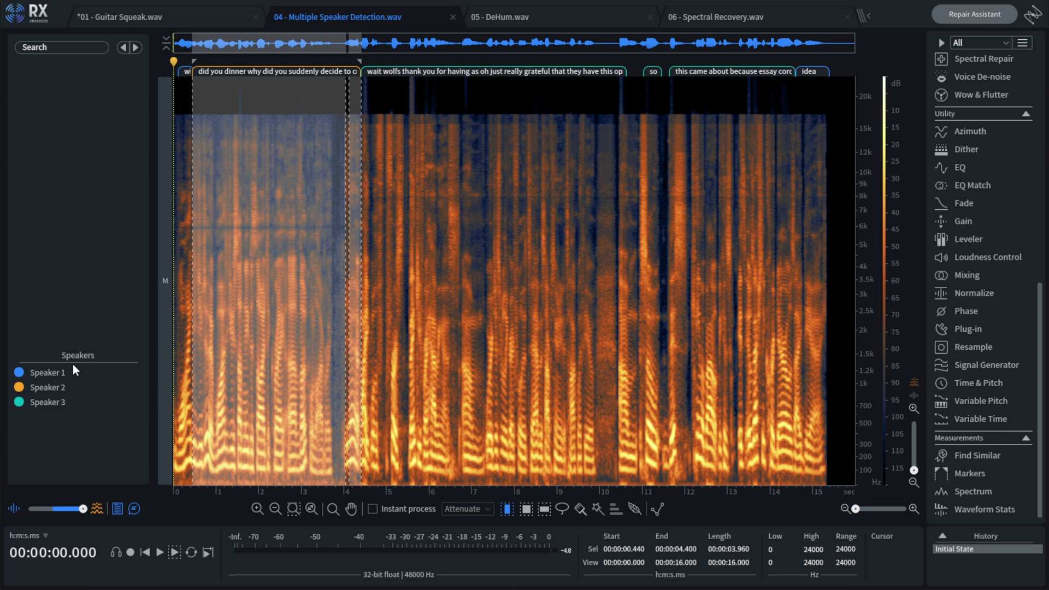
{"action": "double_click", "coordinate": [43, 387]}
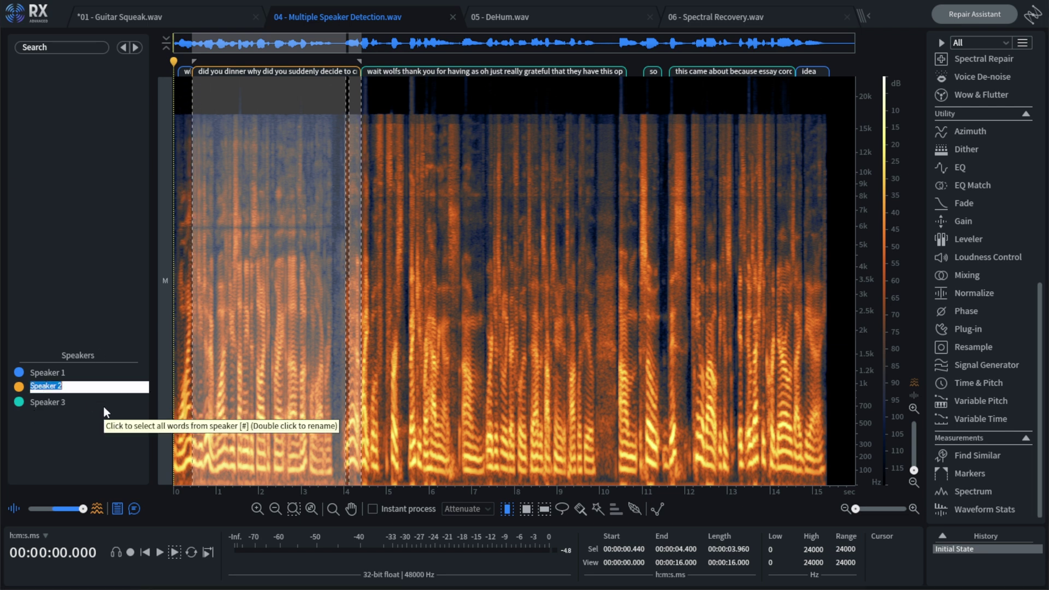
{"action": "type", "text": "Speaker 2"}
{"action": "key", "text": "Return"}
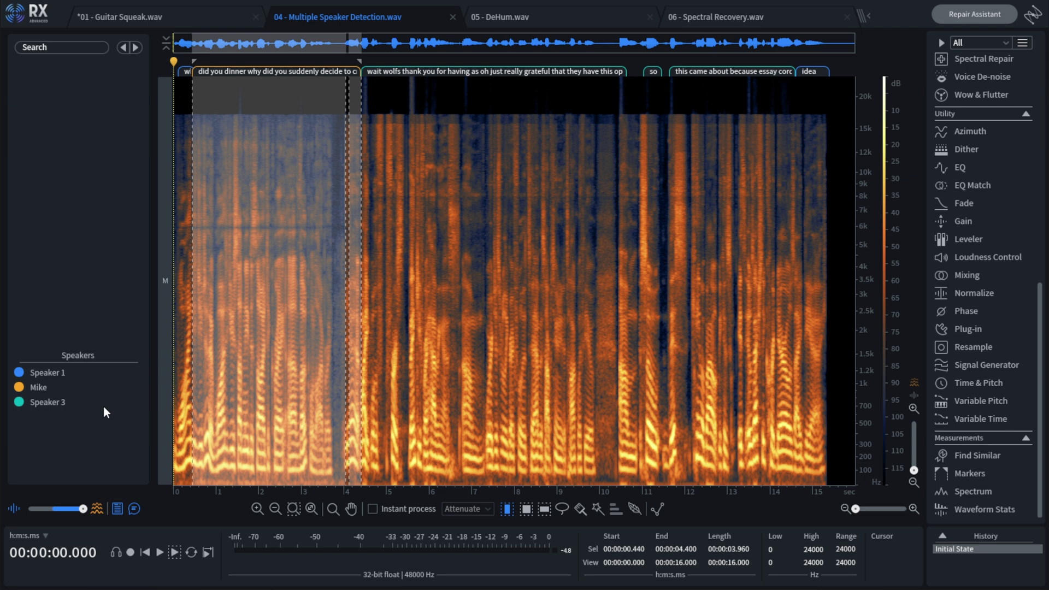
Step: Rename Speaker 3 to Micah and compare Mike's and Micah's word selections
{"action": "left_click", "coordinate": [41, 403]}
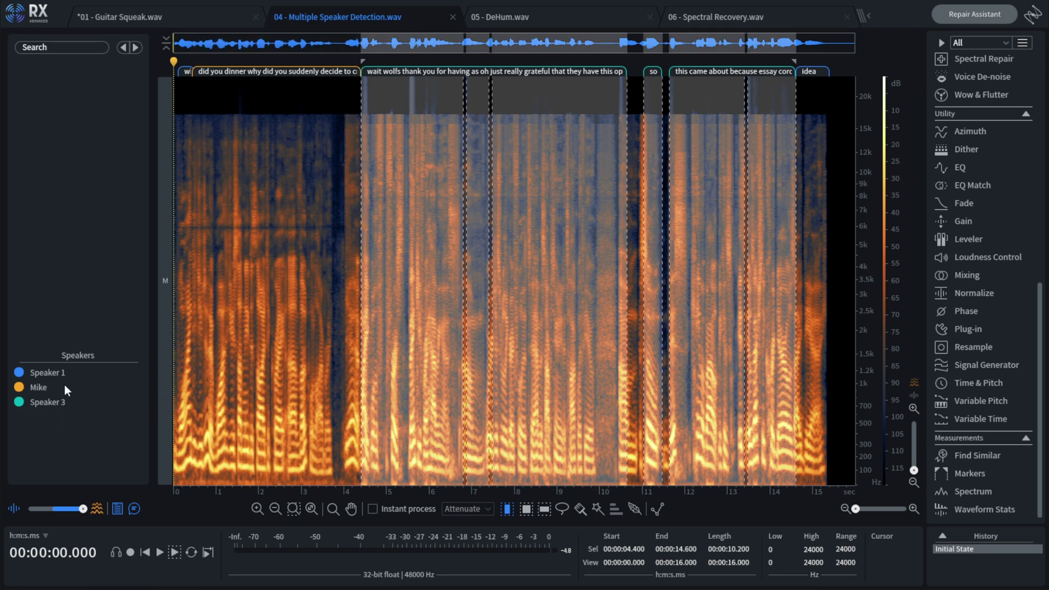
{"action": "double_click", "coordinate": [44, 400]}
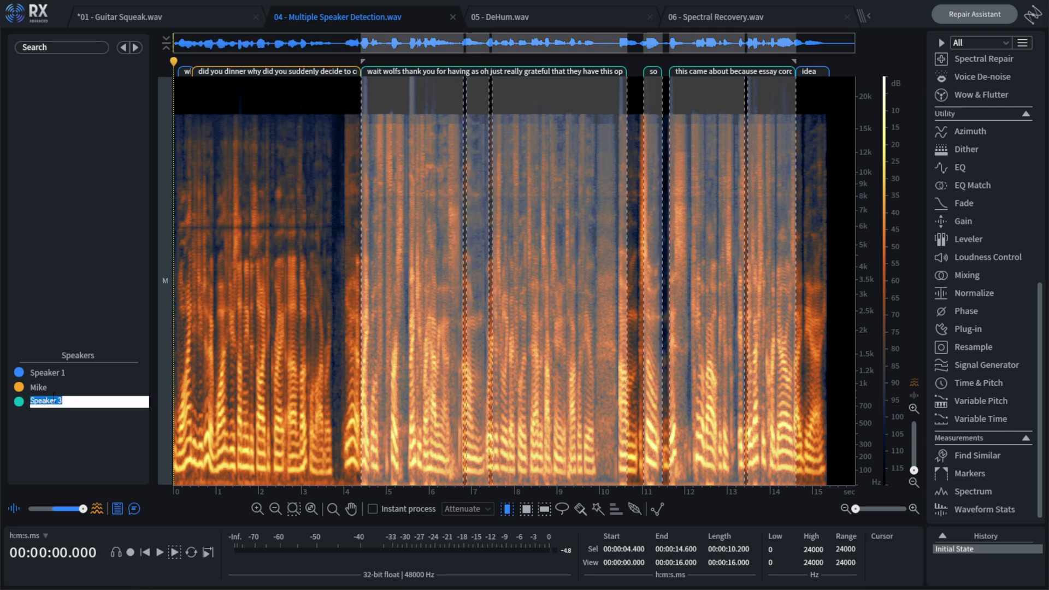
{"action": "type", "text": "Micah"}
{"action": "key", "text": "Return"}
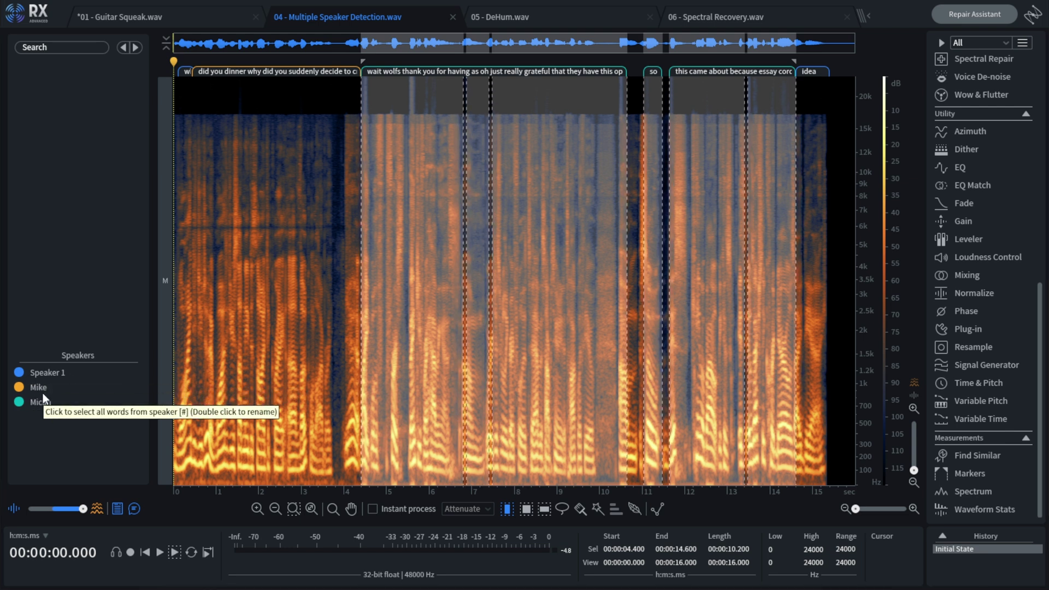
{"action": "left_click", "coordinate": [41, 386]}
{"action": "left_click", "coordinate": [41, 399]}
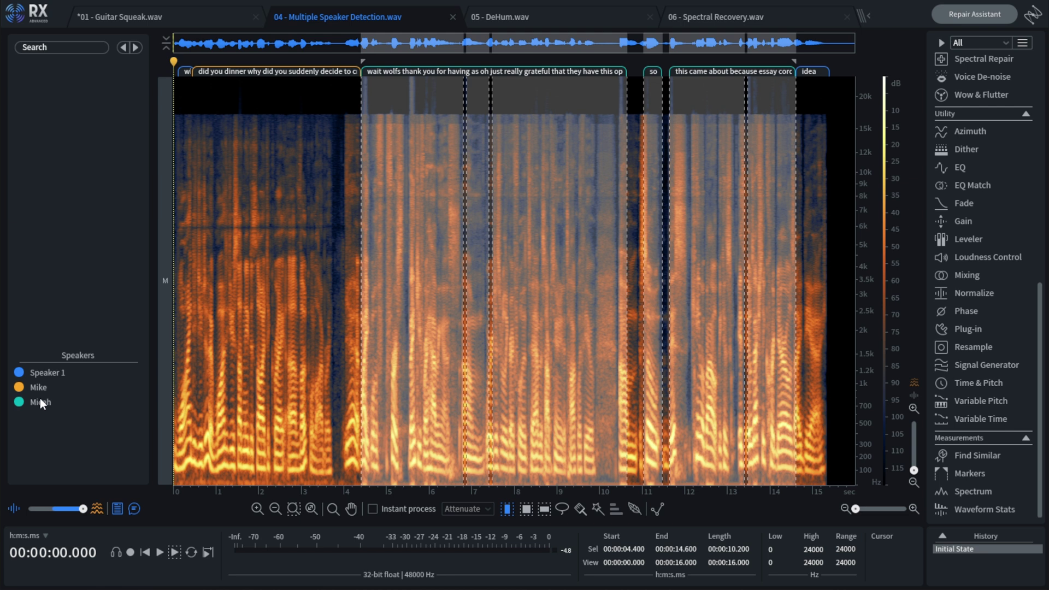
{"action": "left_click", "coordinate": [38, 385]}
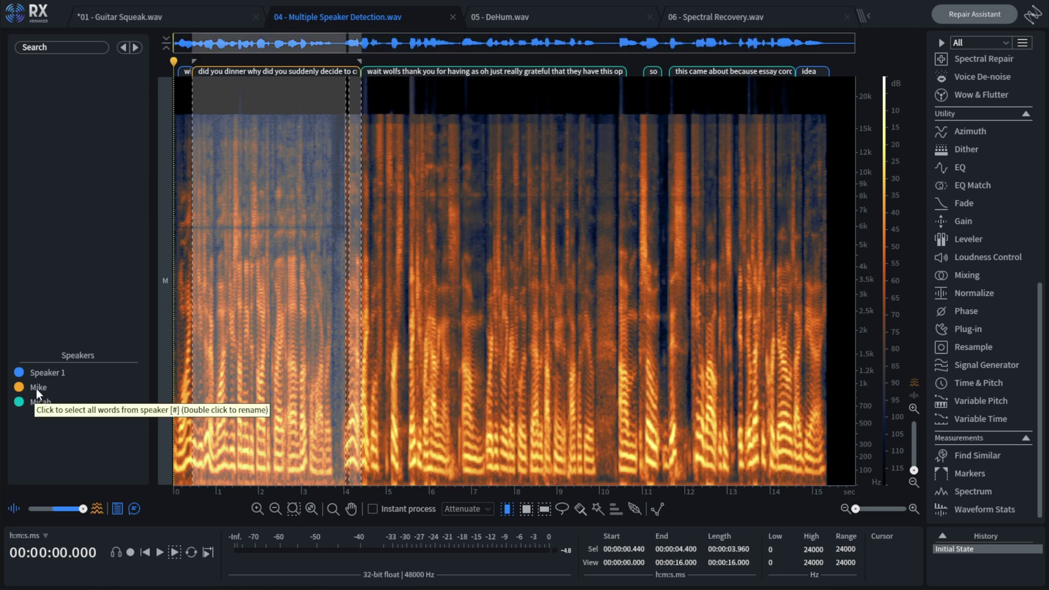
Step: Render an EQ on Micah's words with bands 4–6 cut to about -19.7 dB
{"action": "left_click", "coordinate": [38, 402]}
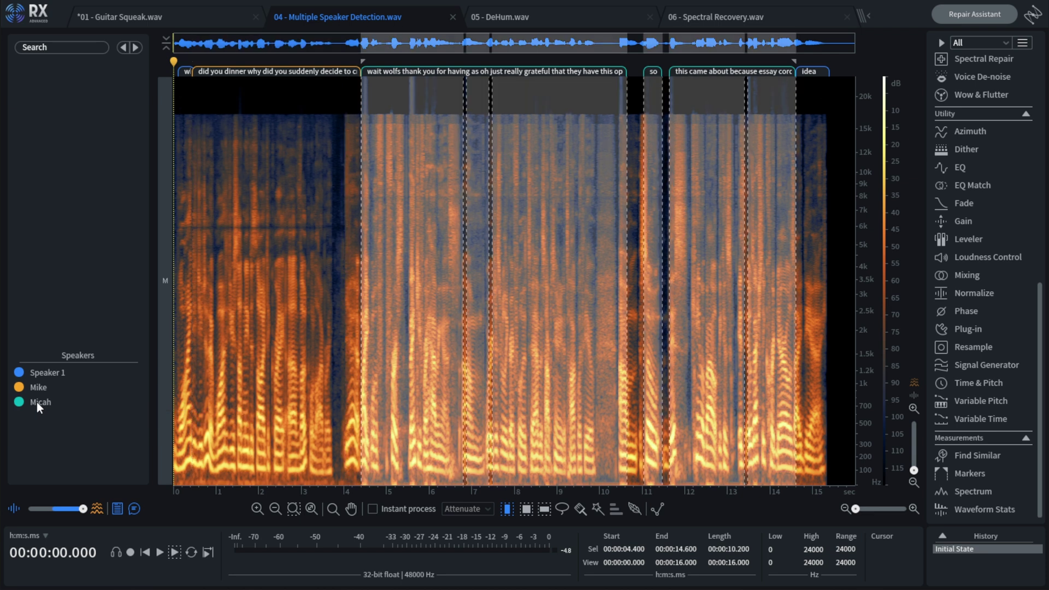
{"action": "left_click", "coordinate": [960, 167]}
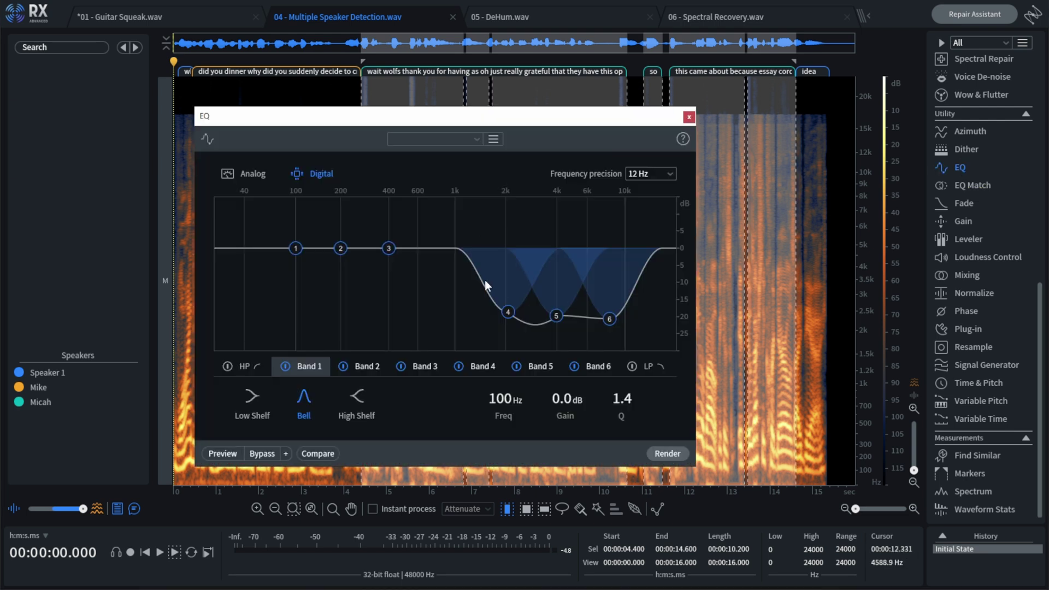
{"action": "mouse_move", "coordinate": [506, 314]}
{"action": "left_mouse_down"}
{"action": "mouse_move", "coordinate": [506, 284]}
{"action": "mouse_move", "coordinate": [505, 310]}
{"action": "left_mouse_up"}
{"action": "left_click", "coordinate": [556, 315]}
{"action": "mouse_move", "coordinate": [609, 319]}
{"action": "left_mouse_down"}
{"action": "mouse_move", "coordinate": [616, 315]}
{"action": "mouse_move", "coordinate": [606, 316]}
{"action": "left_mouse_up"}
{"action": "left_click", "coordinate": [668, 454]}
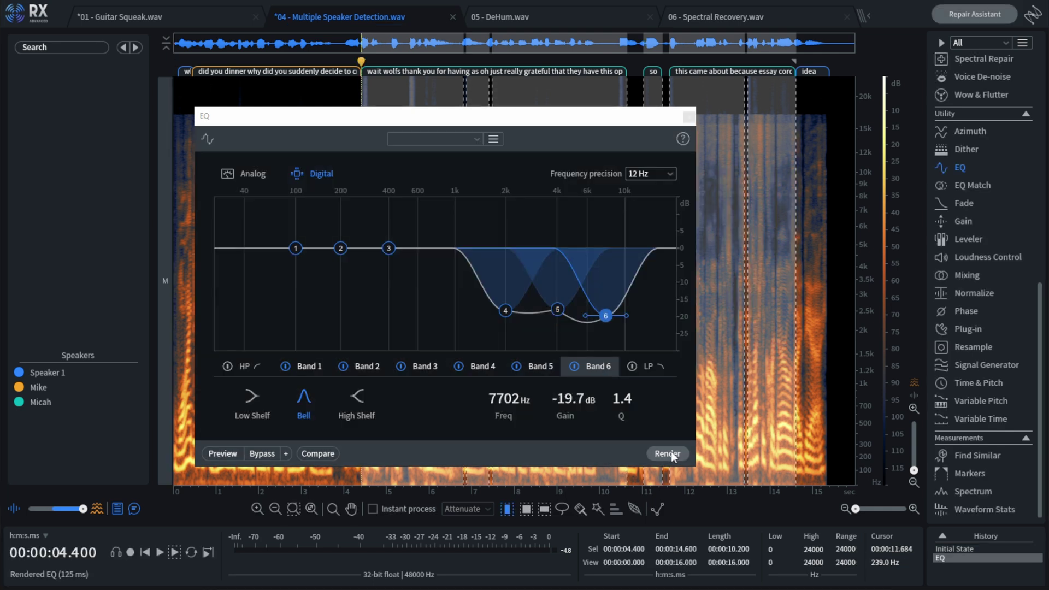
{"action": "left_click", "coordinate": [689, 117]}
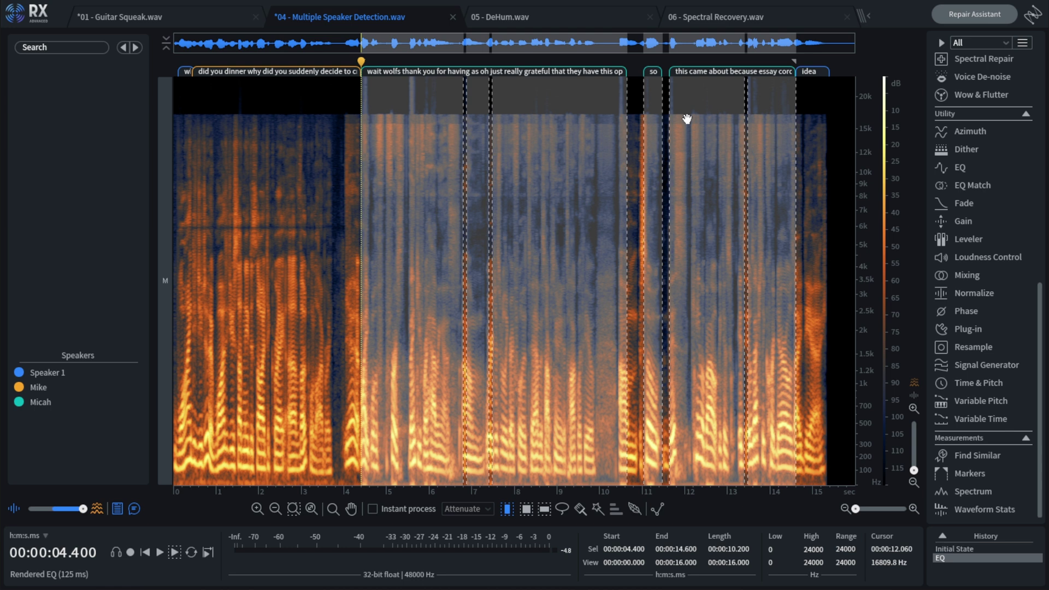
Step: Play back the EQ'd interview from about 3.1 seconds
{"action": "left_click", "coordinate": [305, 57]}
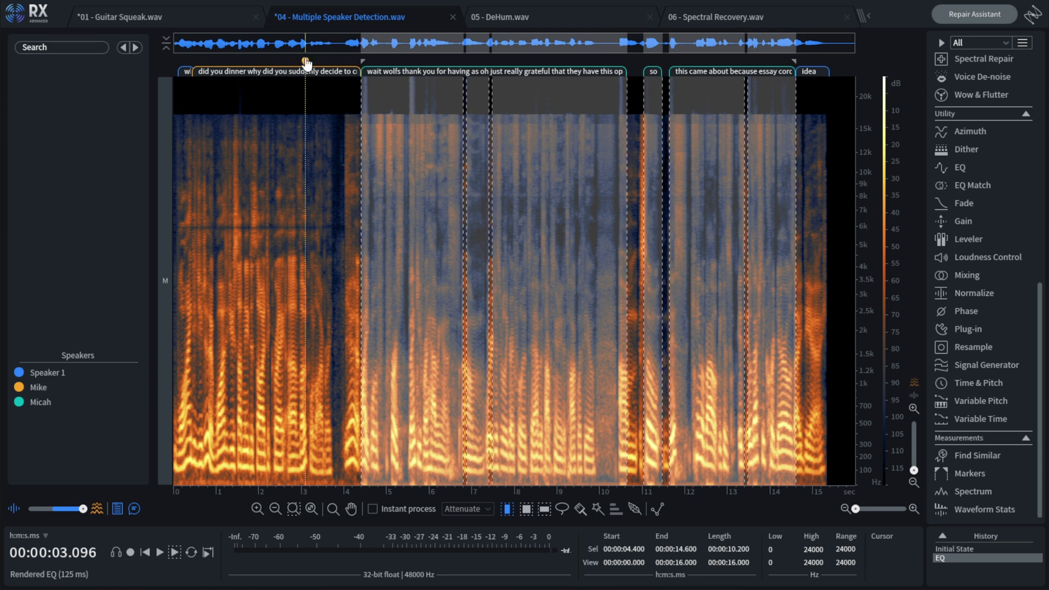
{"action": "key", "text": "space"}
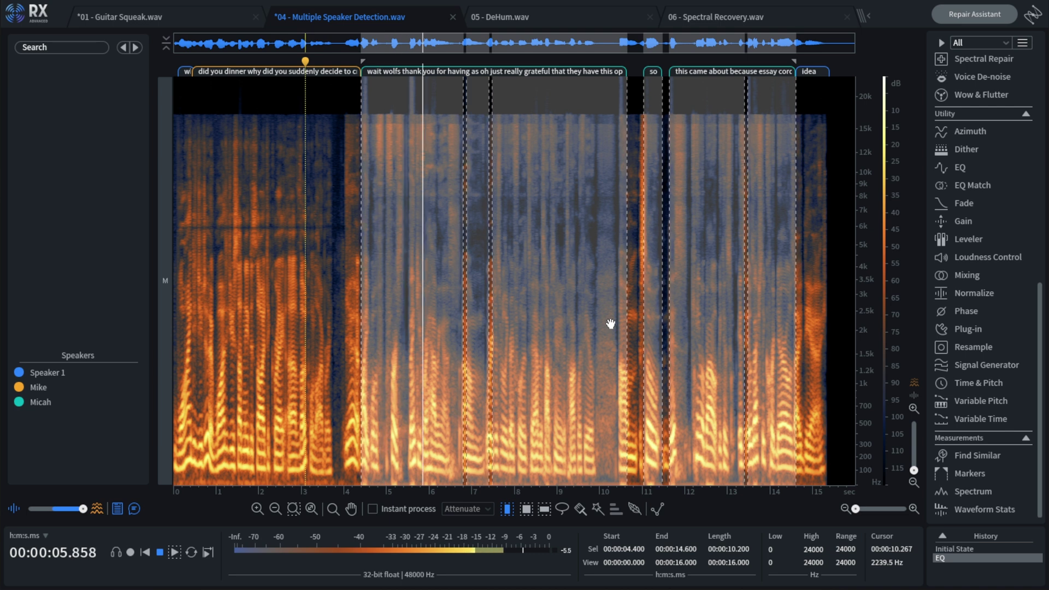
{"action": "key", "text": "space"}
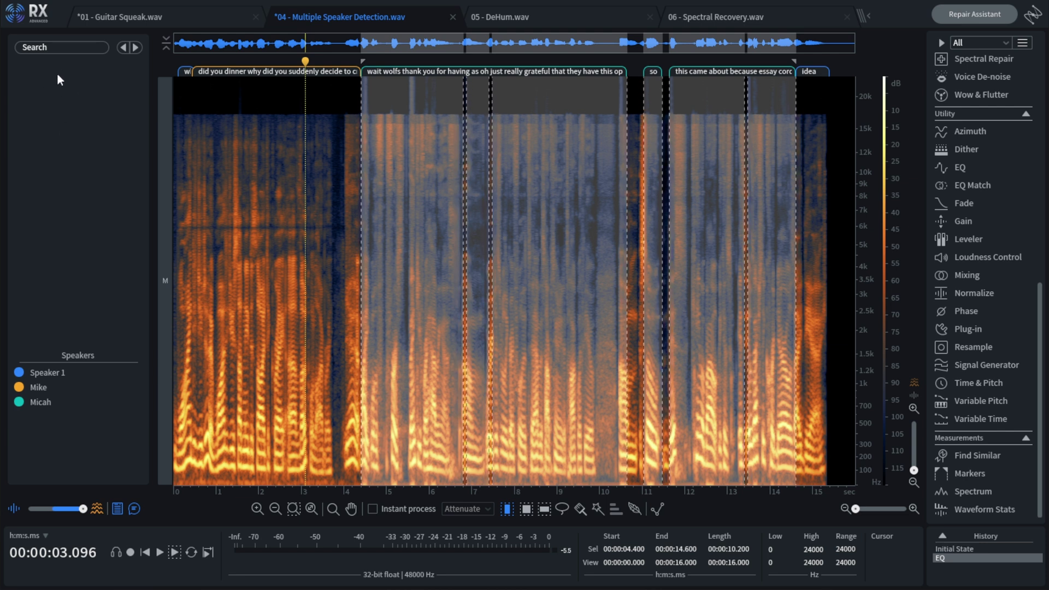
Step: Search the transcript for 'grateful', zoom in on the word, and play it back
{"action": "left_click", "coordinate": [75, 49]}
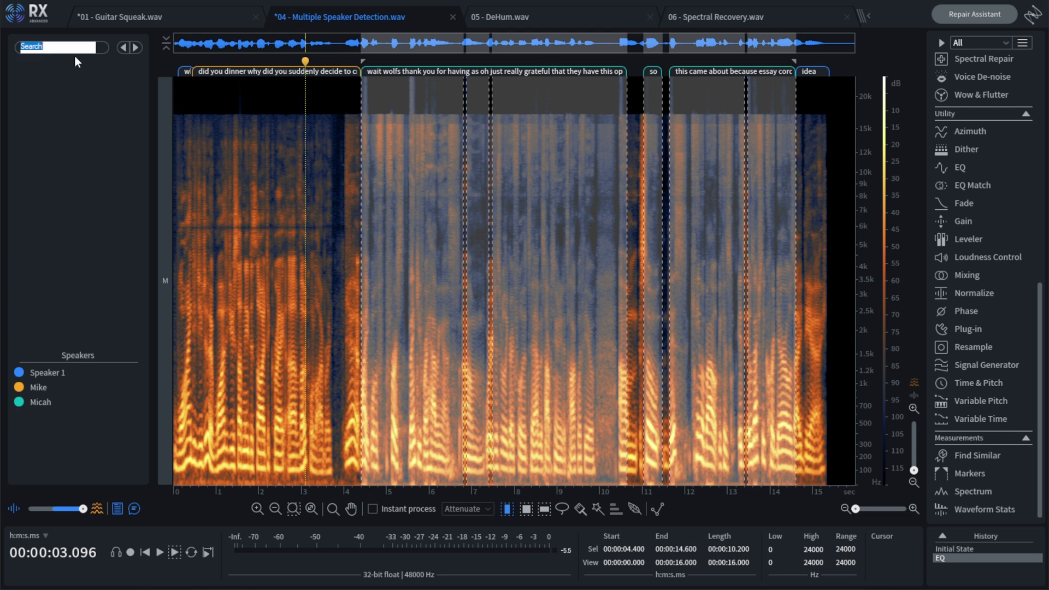
{"action": "type", "text": "grateful"}
{"action": "key", "text": "Return"}
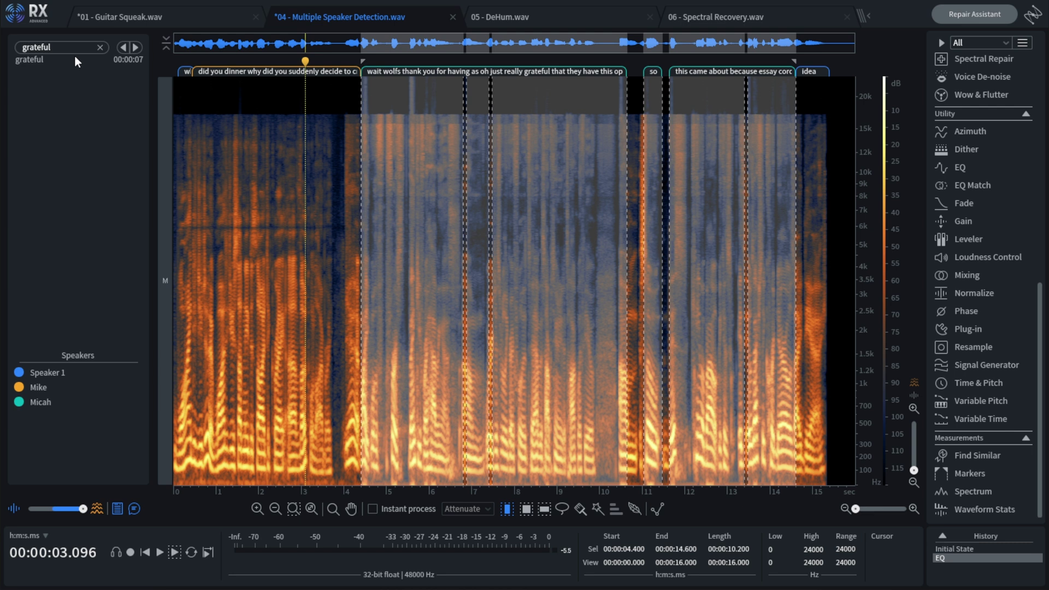
{"action": "left_click", "coordinate": [35, 60]}
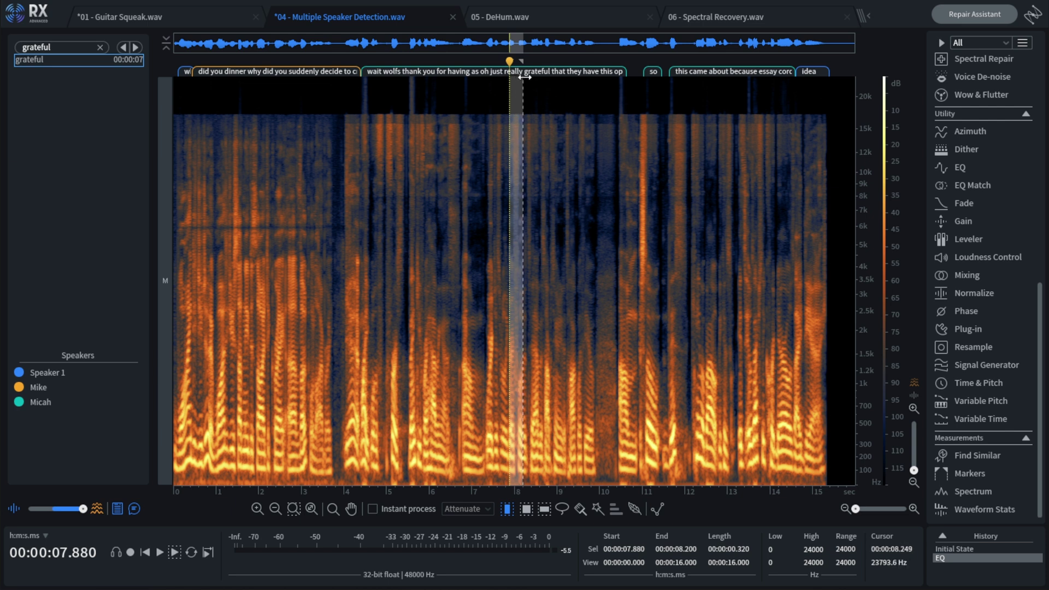
{"action": "left_click", "coordinate": [912, 509]}
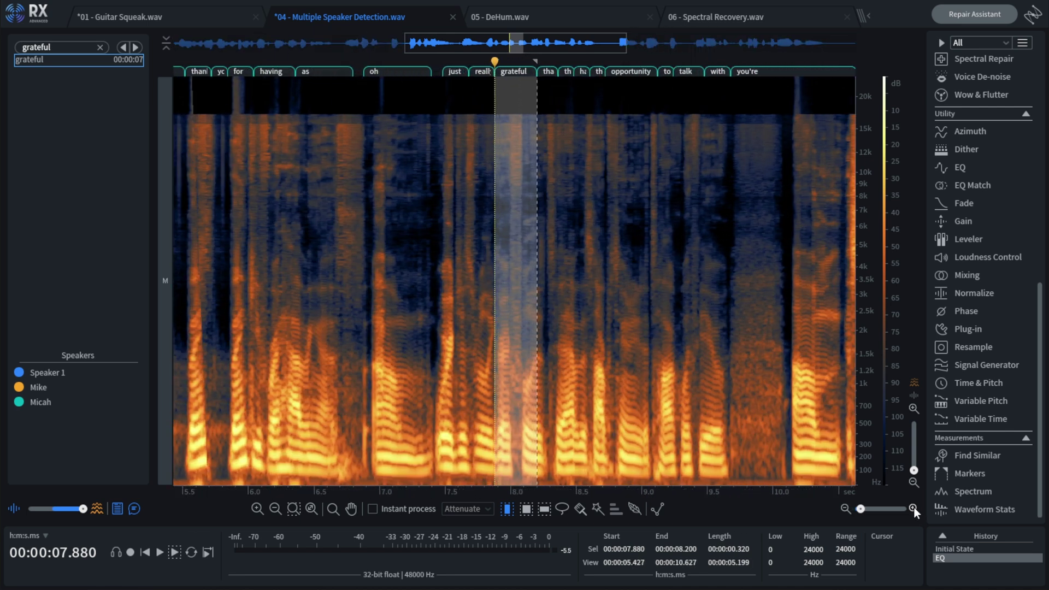
{"action": "left_click", "coordinate": [914, 507]}
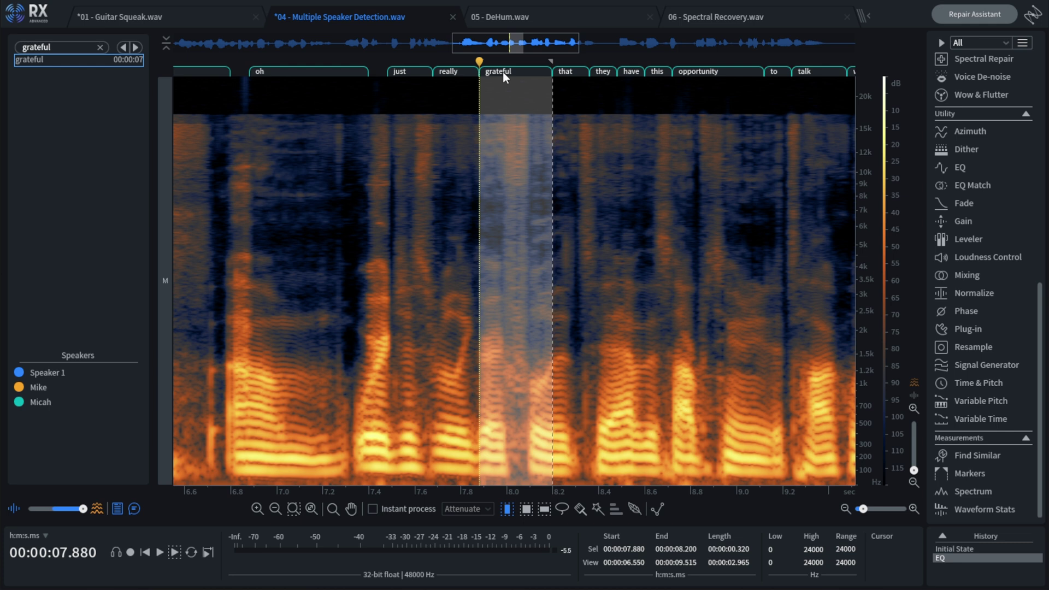
{"action": "key", "text": "space"}
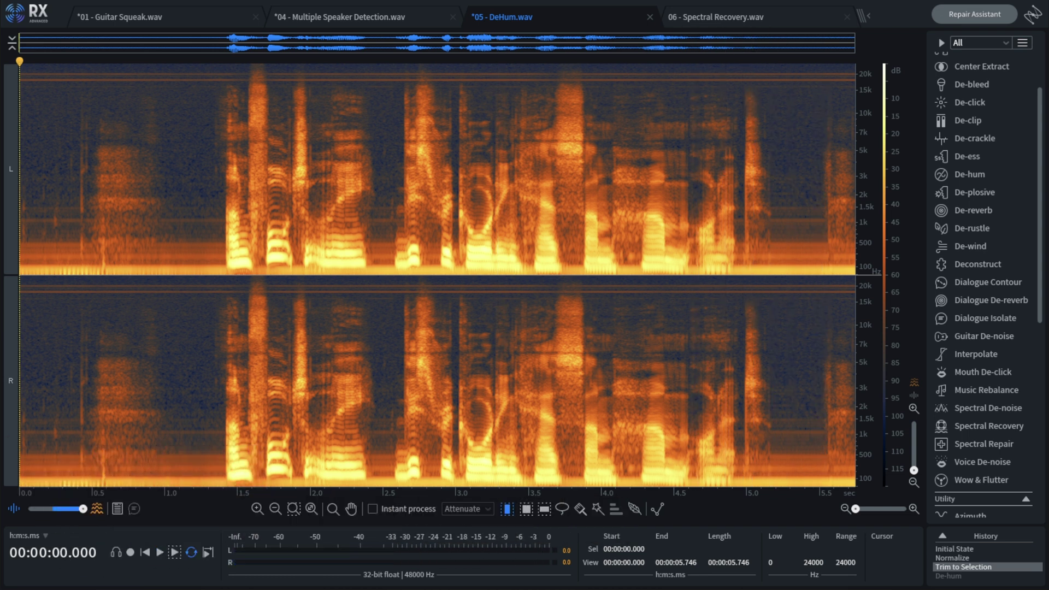
Step: In De-hum, learn the hum profile from the opening 1.3 seconds and preview the result
{"action": "left_click", "coordinate": [967, 172]}
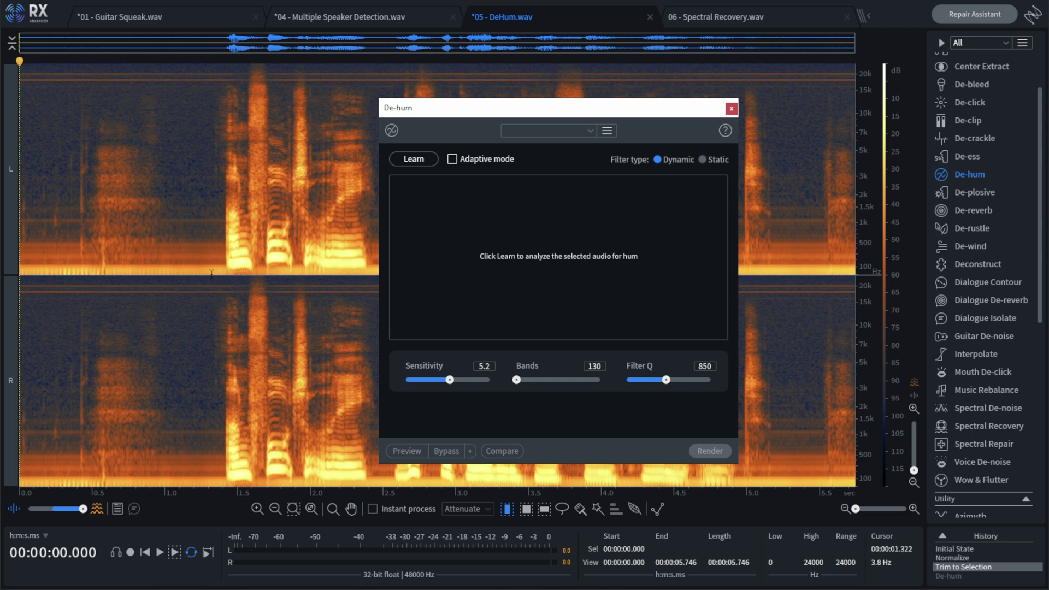
{"action": "left_click_drag", "start_coordinate": [211, 272], "coordinate": [9, 282]}
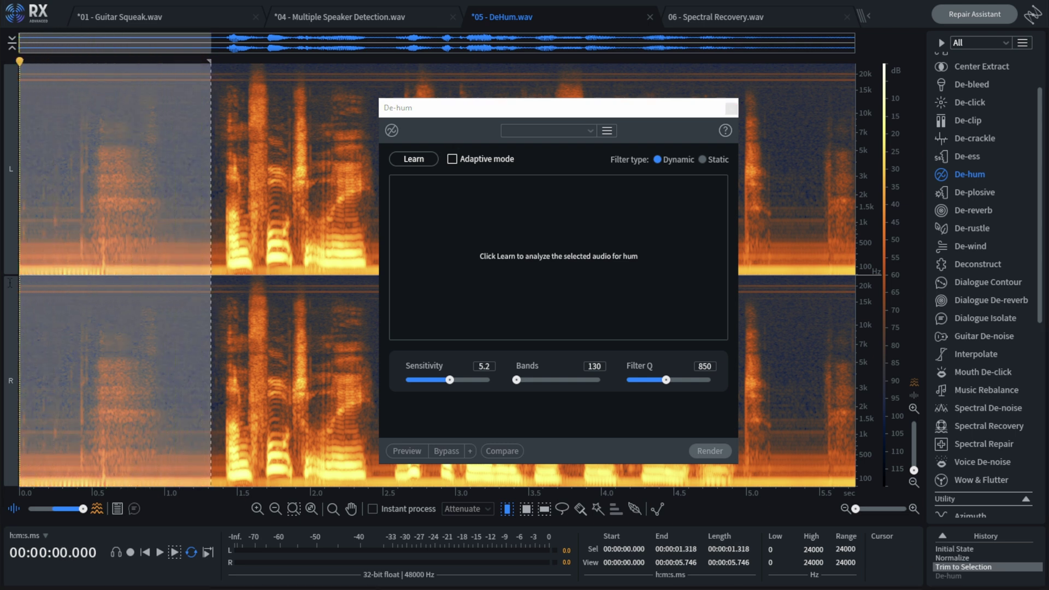
{"action": "left_click", "coordinate": [415, 160]}
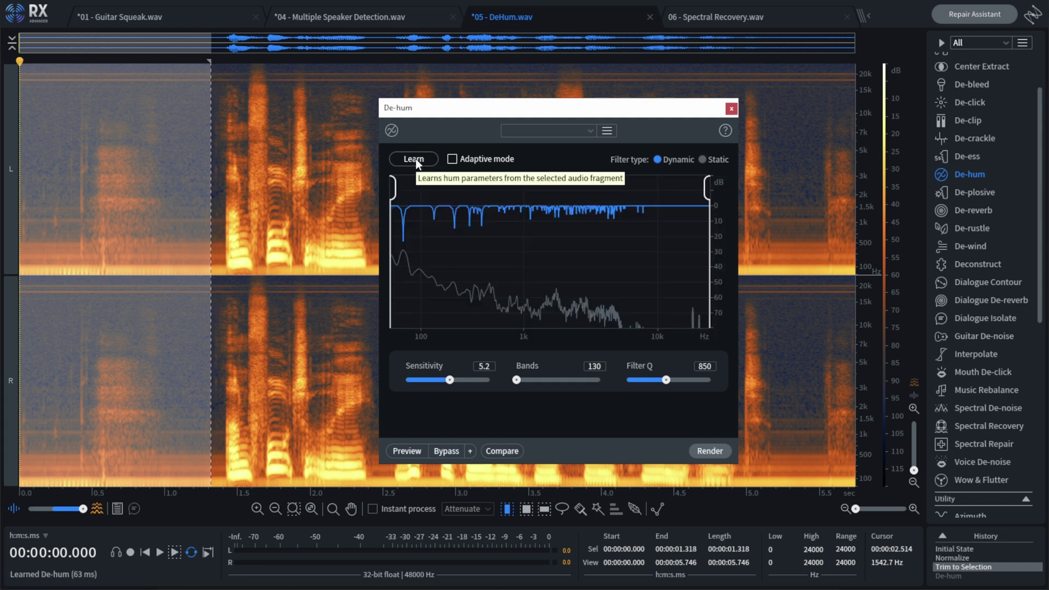
{"action": "left_click", "coordinate": [321, 269]}
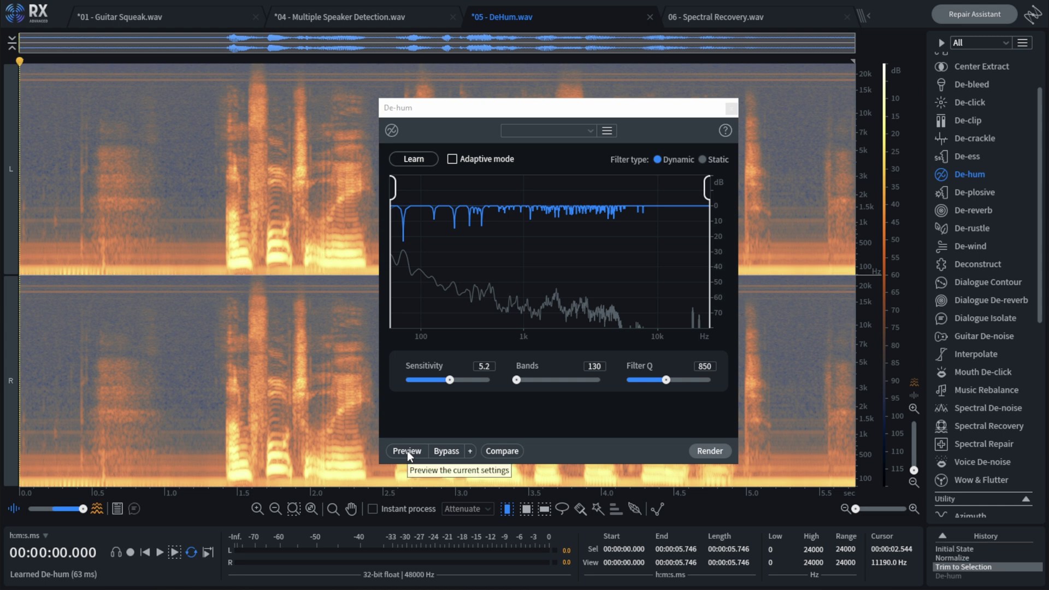
{"action": "left_click", "coordinate": [408, 451]}
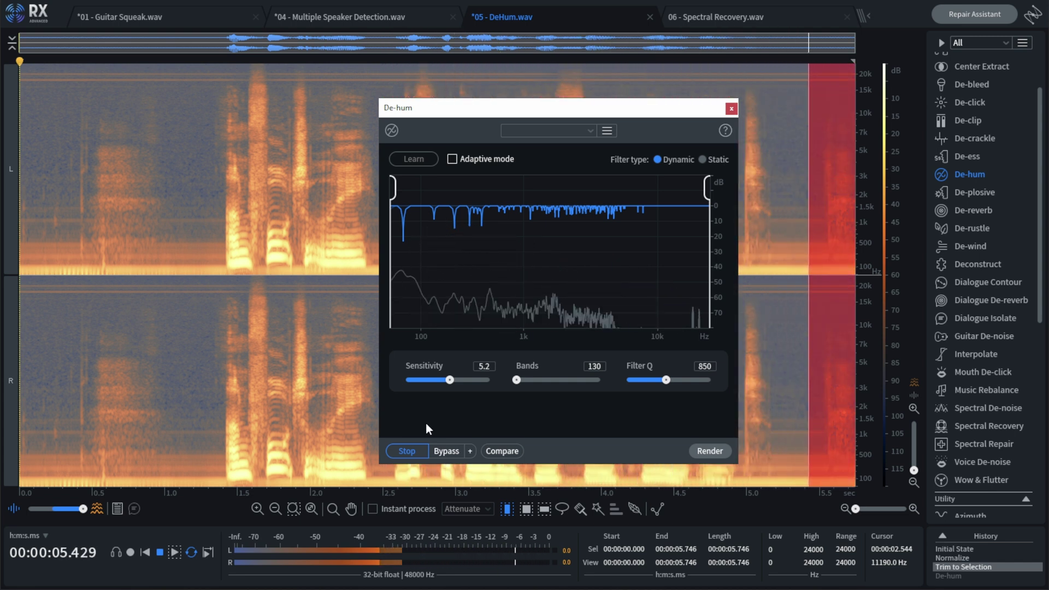
{"action": "left_click", "coordinate": [413, 450]}
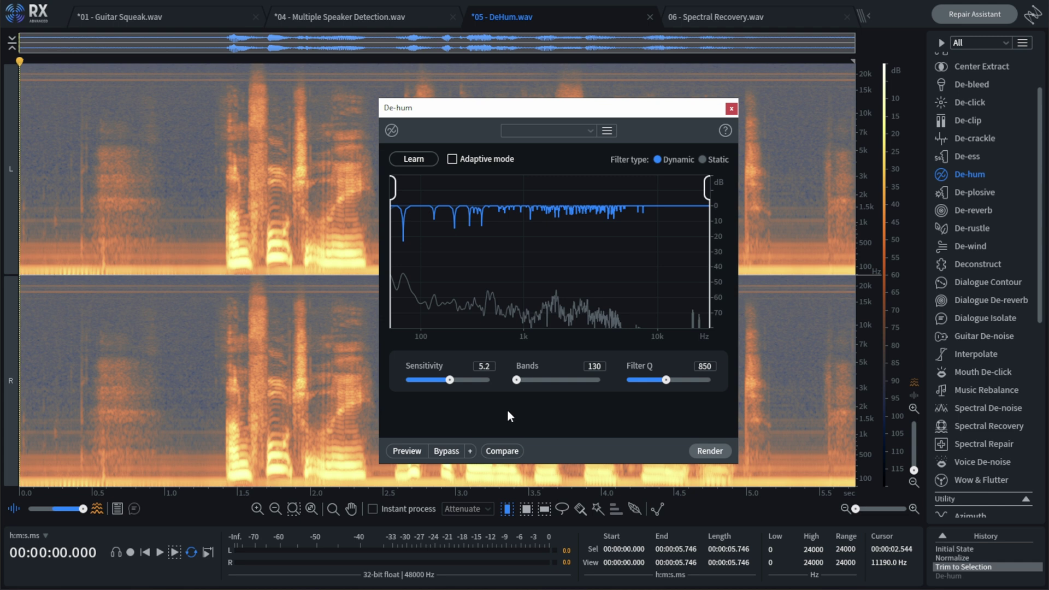
Step: Enable Adaptive mode, render De-hum on the whole file, and play it back
{"action": "left_click", "coordinate": [453, 159]}
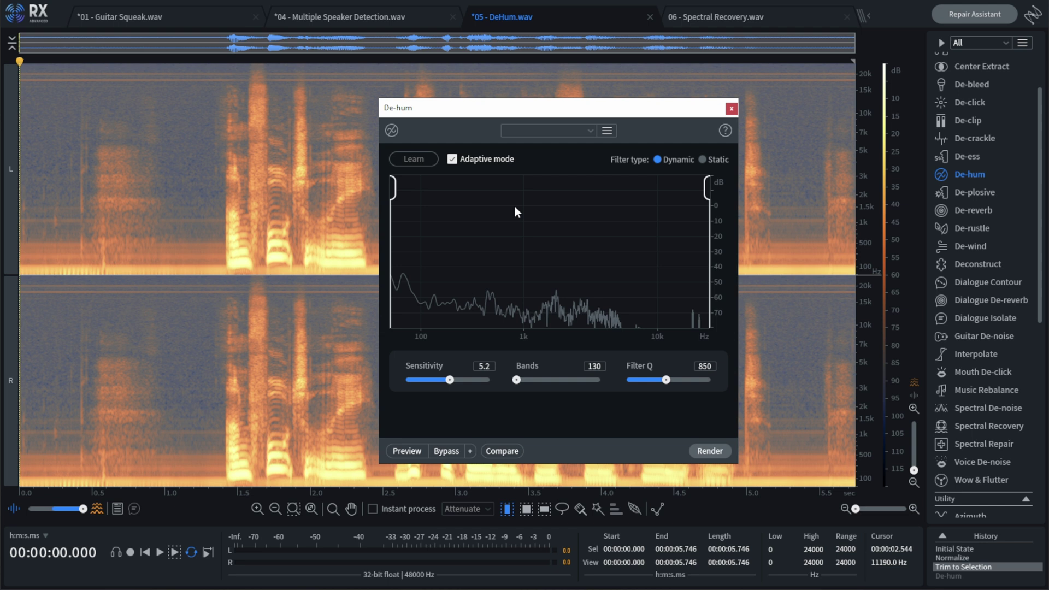
{"action": "left_click", "coordinate": [709, 451]}
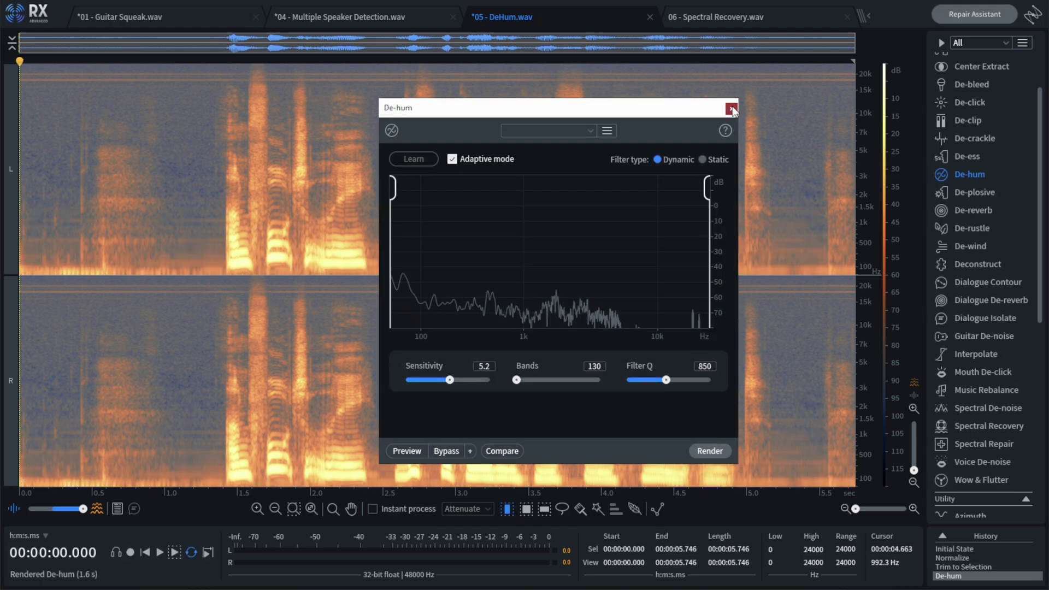
{"action": "left_click", "coordinate": [731, 108]}
{"action": "left_click", "coordinate": [29, 274]}
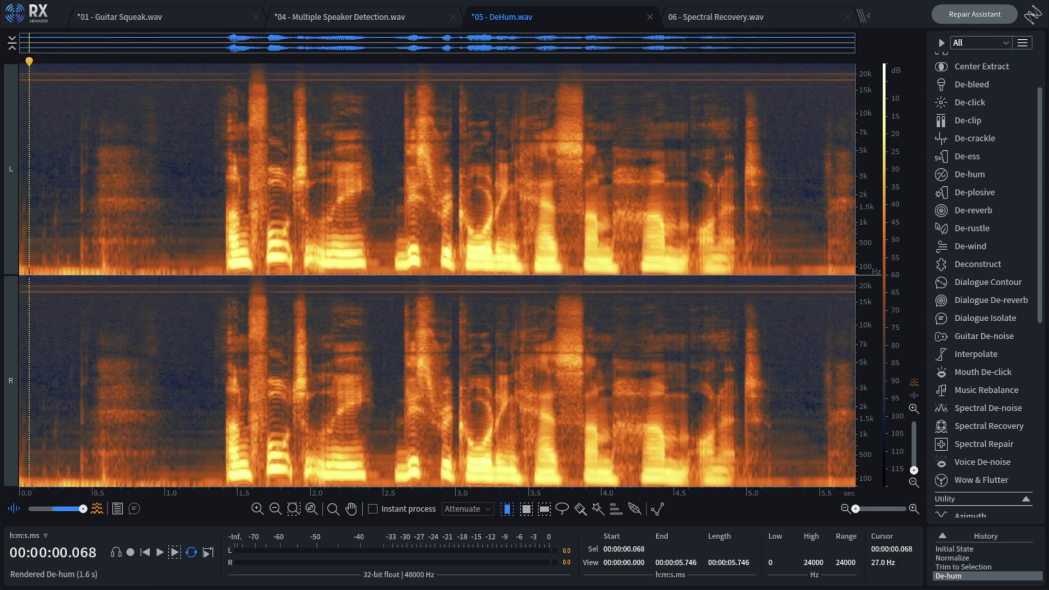
{"action": "key", "text": "space"}
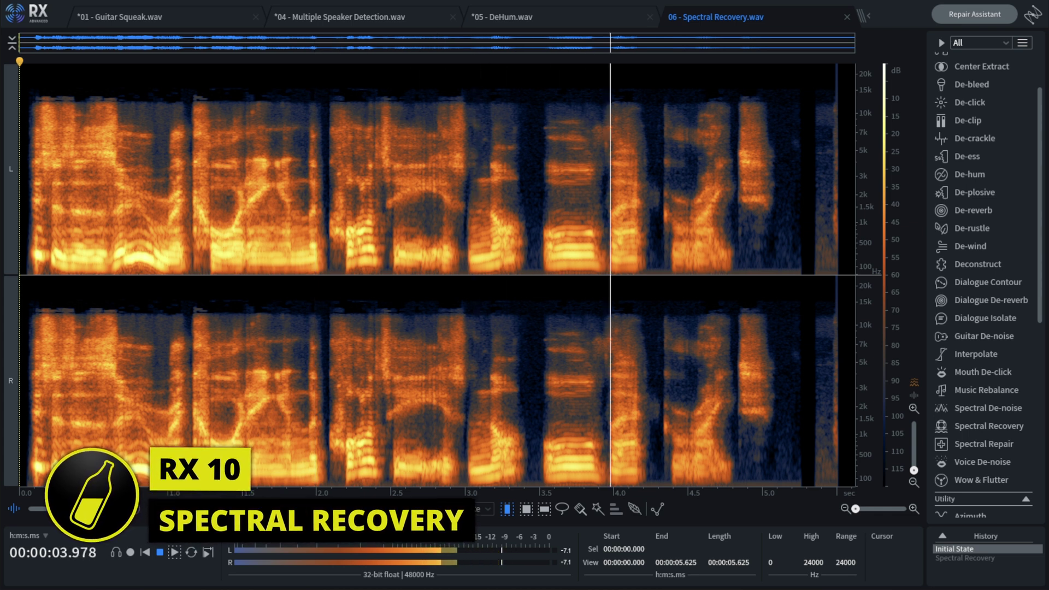
Step: Stop playback and open Spectral Recovery for 06 - Spectral Recovery.wav
{"action": "key", "text": "space"}
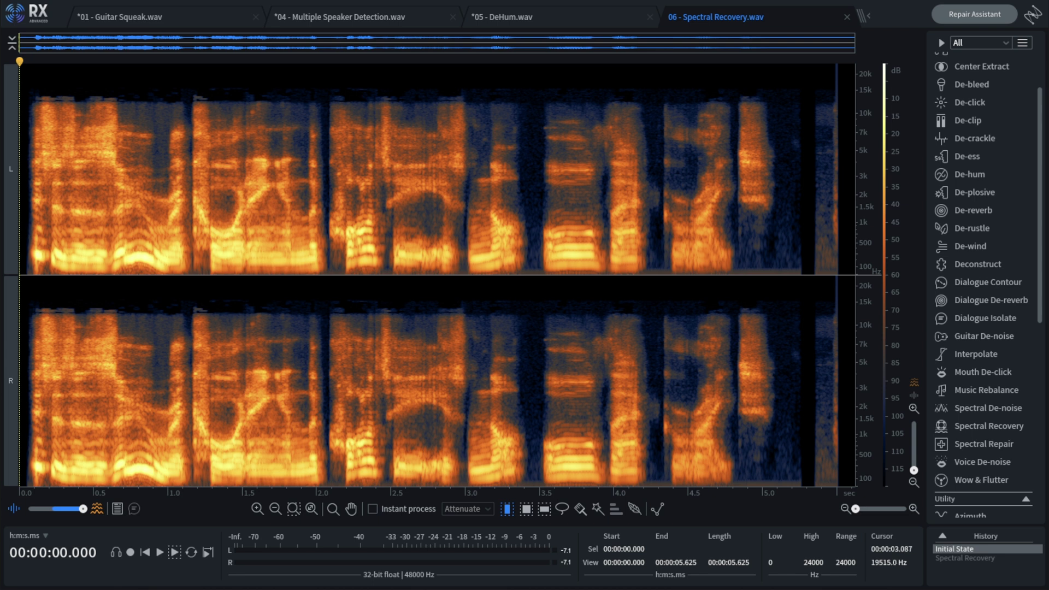
{"action": "left_click", "coordinate": [987, 425]}
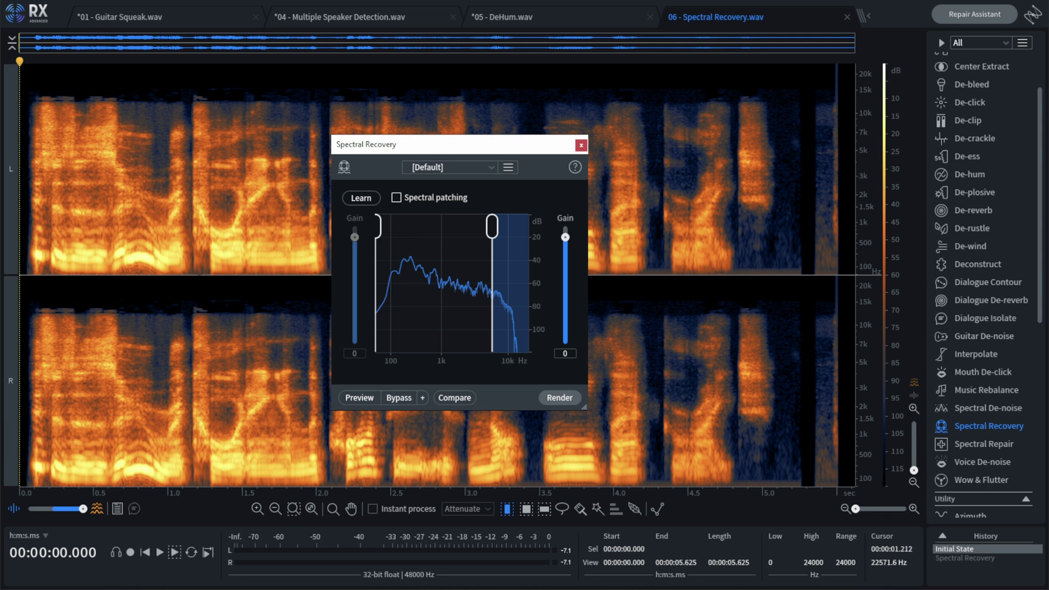
Step: Learn Spectral Recovery settings from the opening 1.21 seconds and preview them
{"action": "left_click_drag", "start_coordinate": [176, 68], "coordinate": [19, 68]}
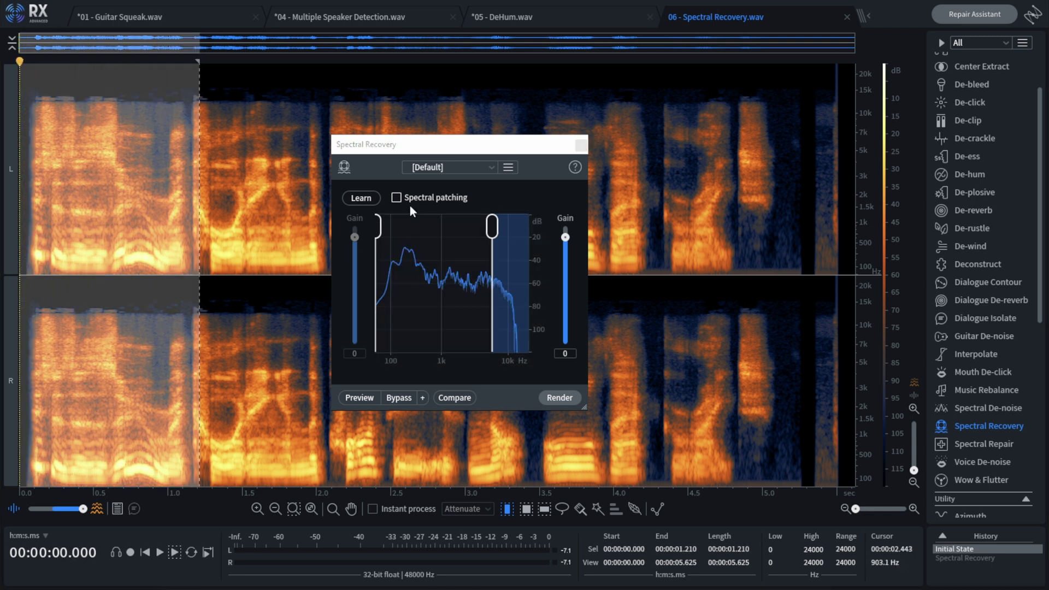
{"action": "left_click", "coordinate": [361, 197]}
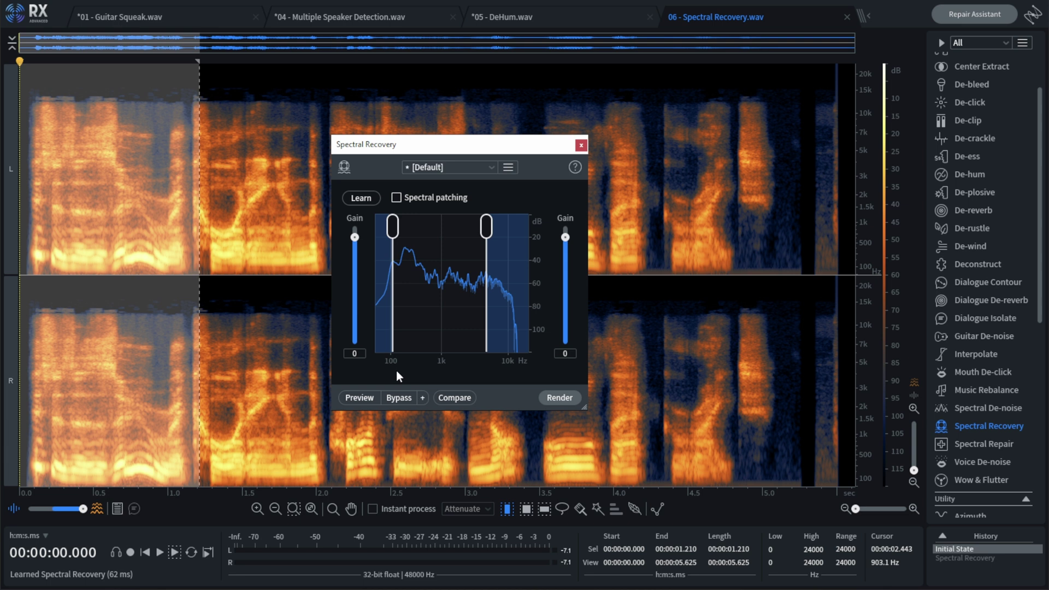
{"action": "left_click", "coordinate": [357, 398]}
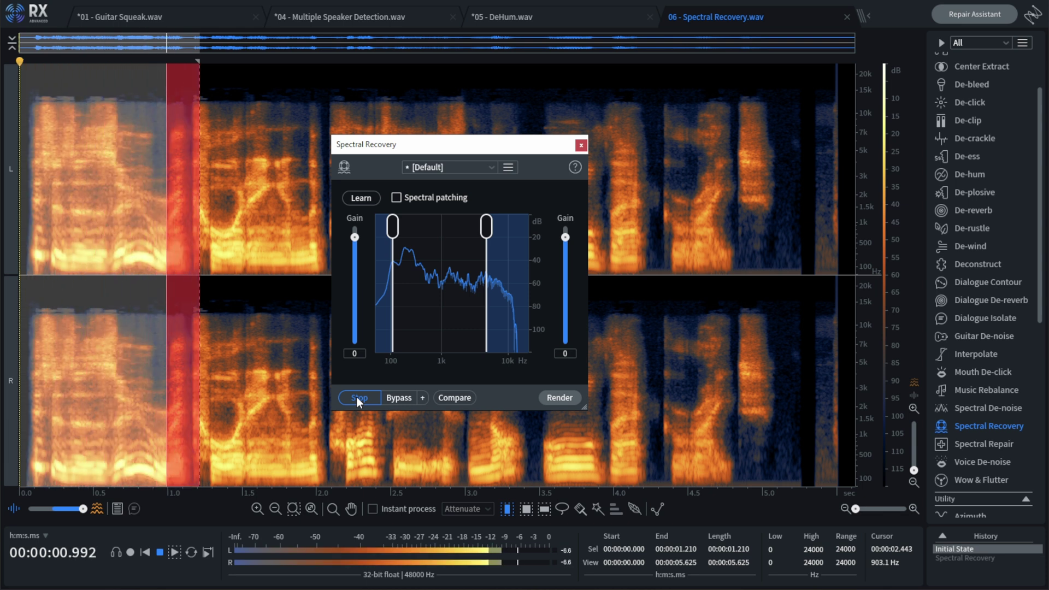
{"action": "left_click", "coordinate": [356, 396]}
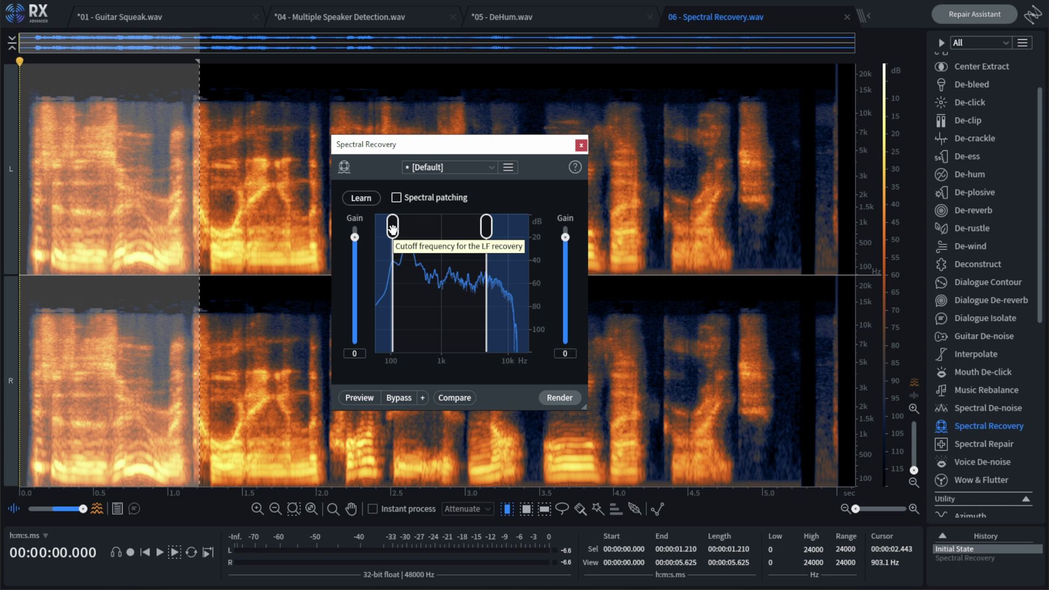
Step: Raise the LF cutoff to about 187 Hz, set the upper gain to -4, and preview again
{"action": "left_click_drag", "start_coordinate": [392, 228], "coordinate": [401, 231]}
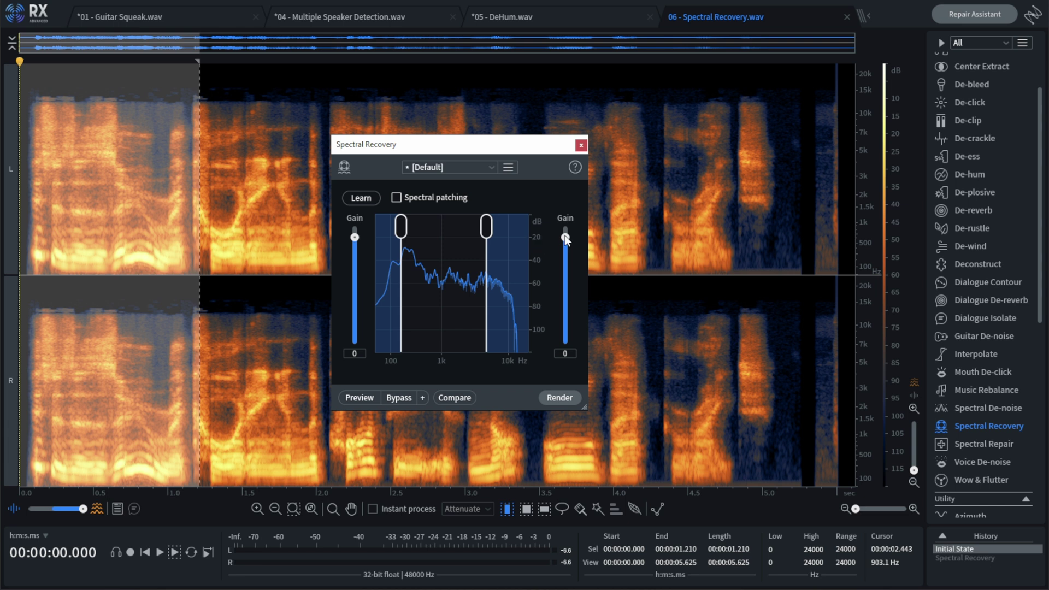
{"action": "left_click_drag", "start_coordinate": [565, 239], "coordinate": [567, 246]}
{"action": "left_click", "coordinate": [362, 399]}
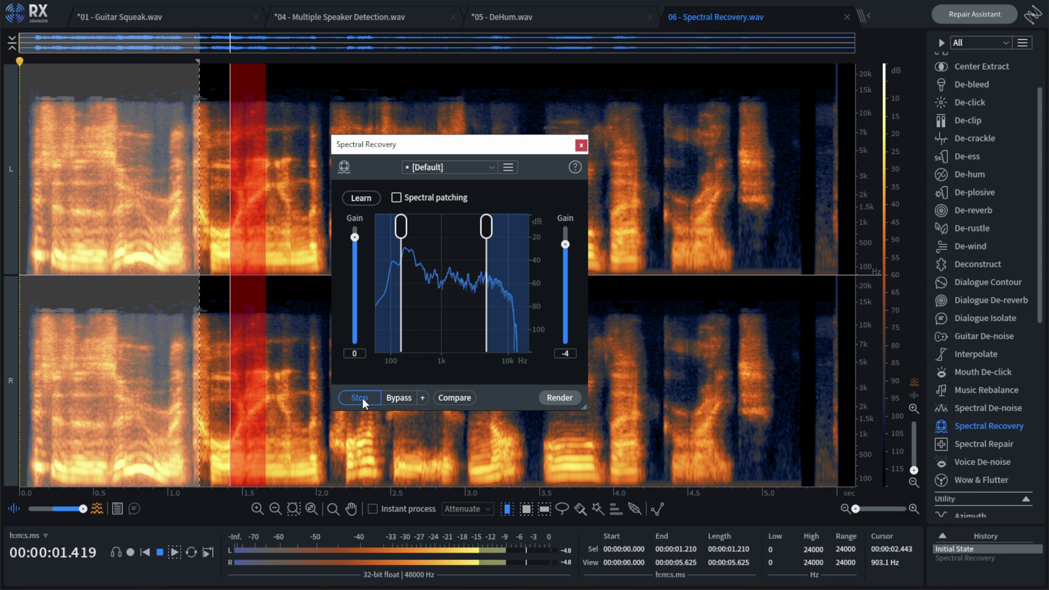
{"action": "left_click", "coordinate": [364, 397]}
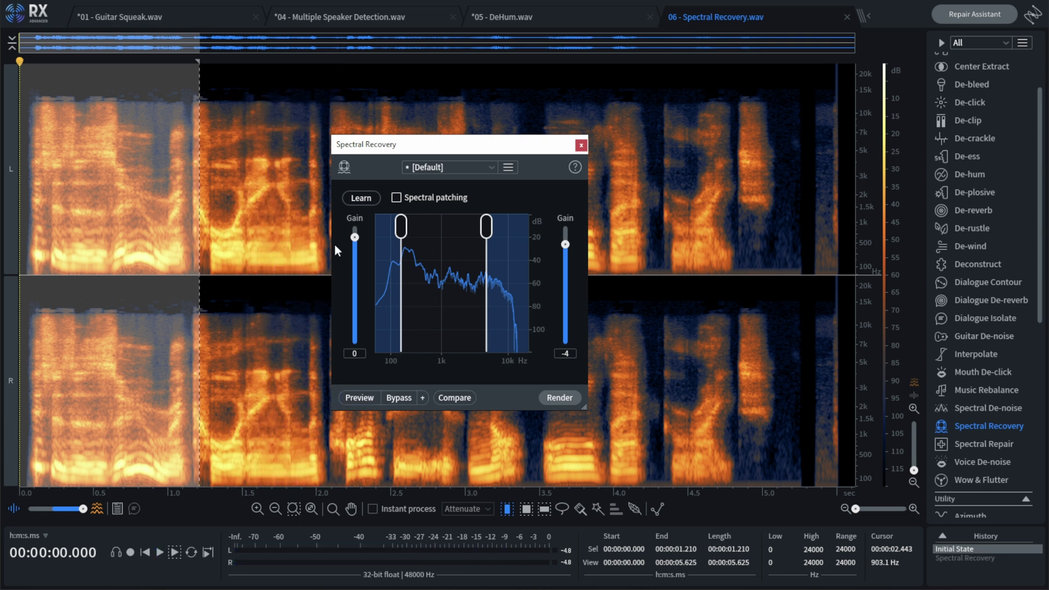
Step: Render the tuned Spectral Recovery, close the module, and clear the selection
{"action": "left_click", "coordinate": [558, 398]}
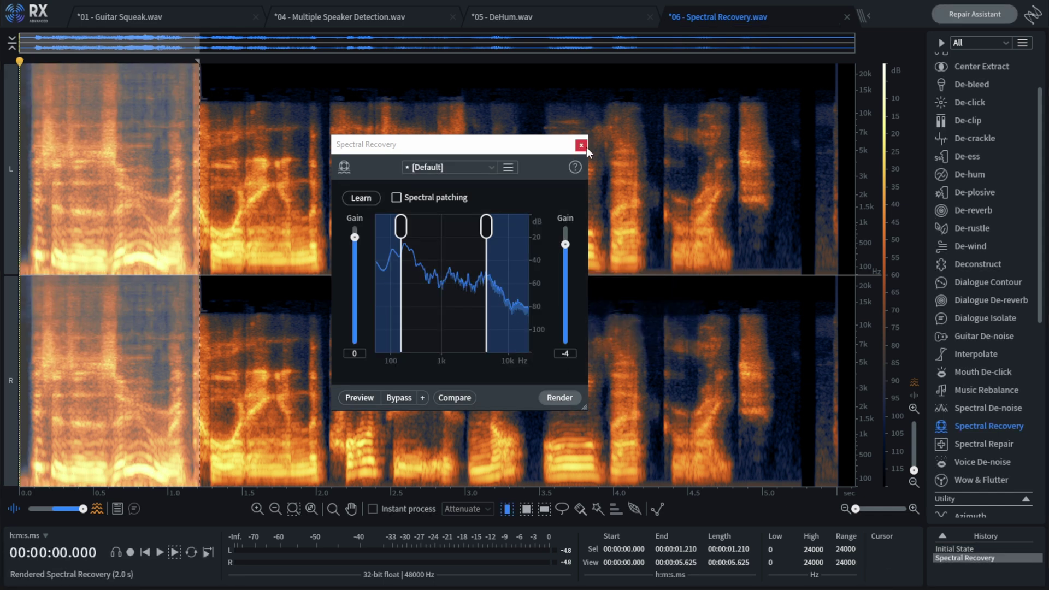
{"action": "left_click", "coordinate": [580, 146]}
{"action": "left_click", "coordinate": [265, 163]}
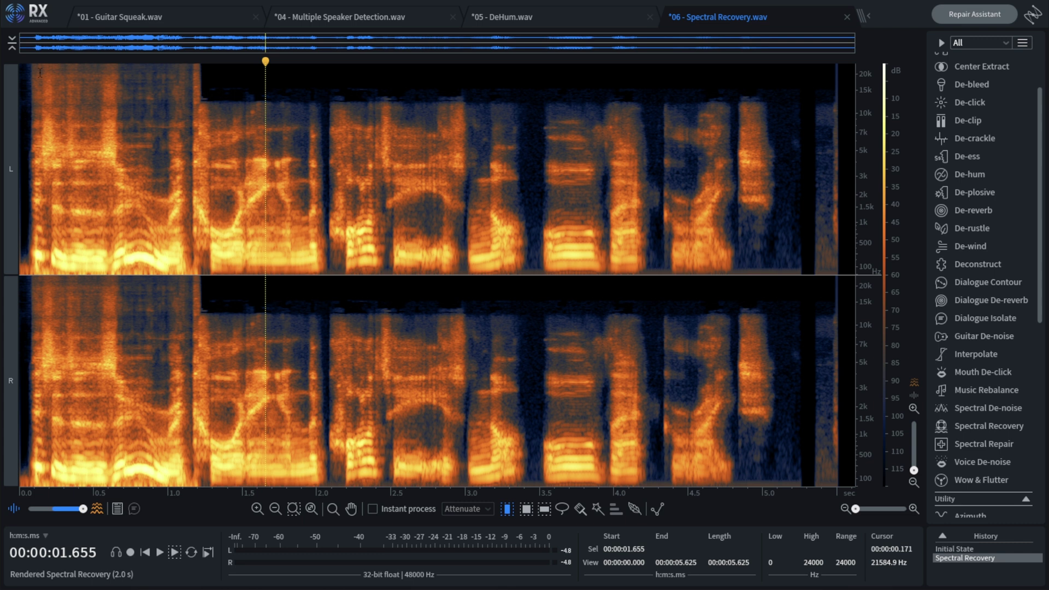